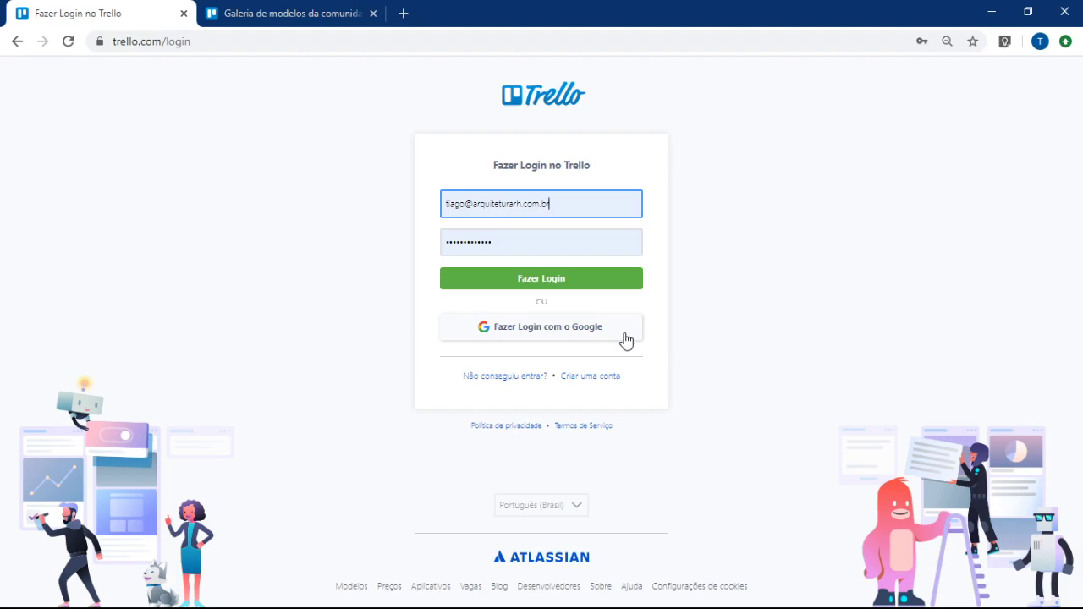
Step: Log in to the account and start a new board titled "Template" with visibility set to Particular
click(582, 282)
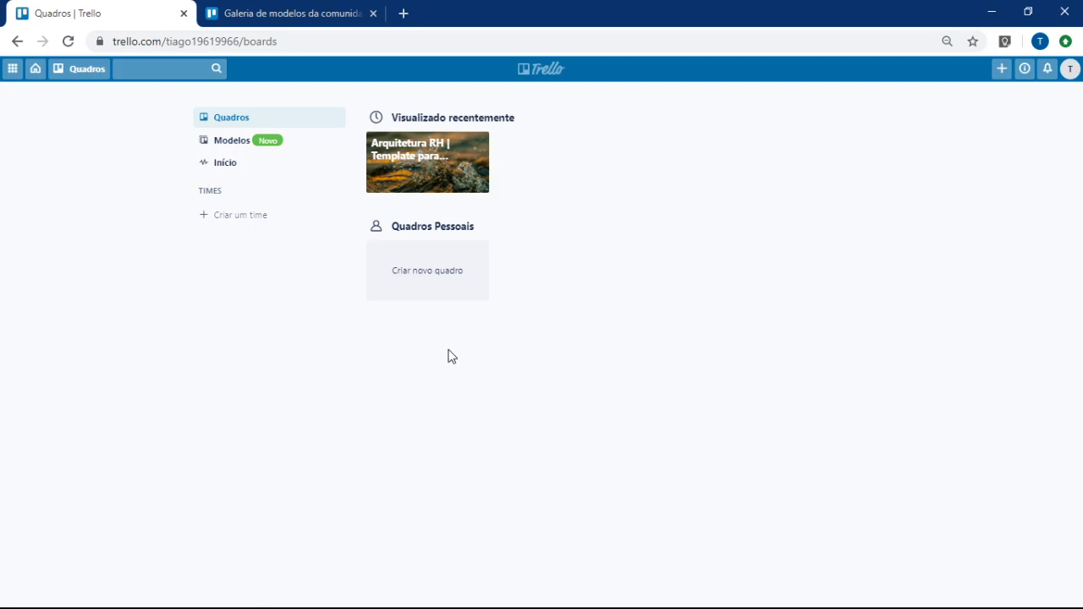
click(457, 291)
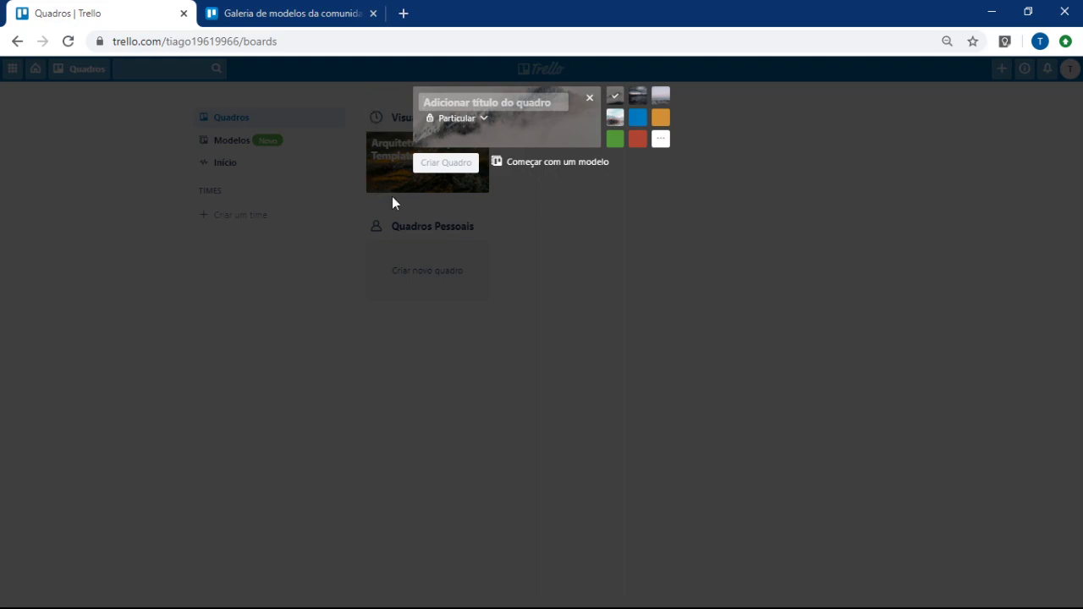
text(Template)
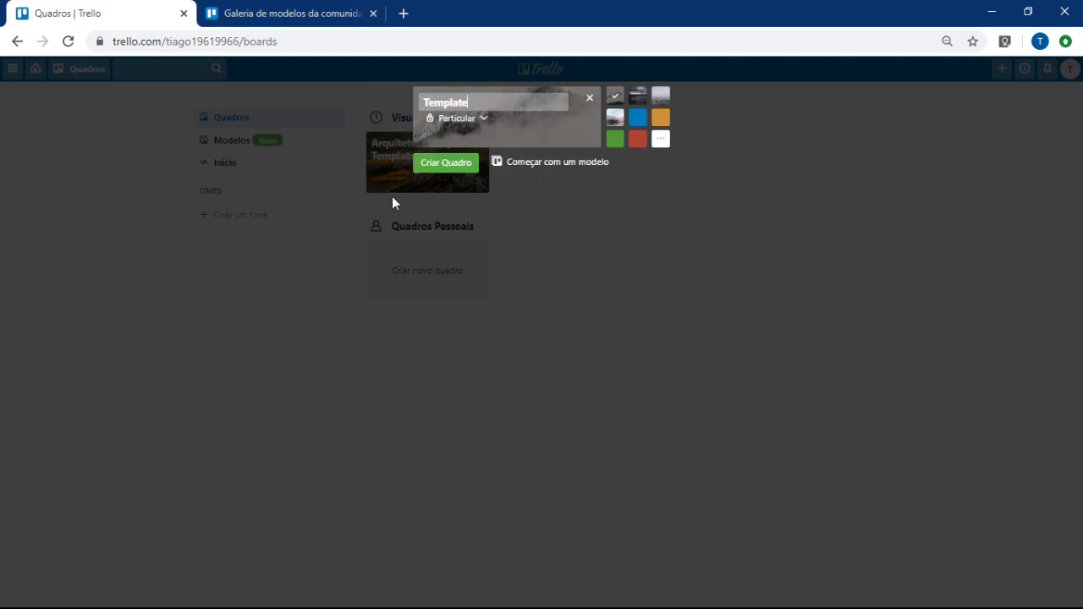
click(484, 127)
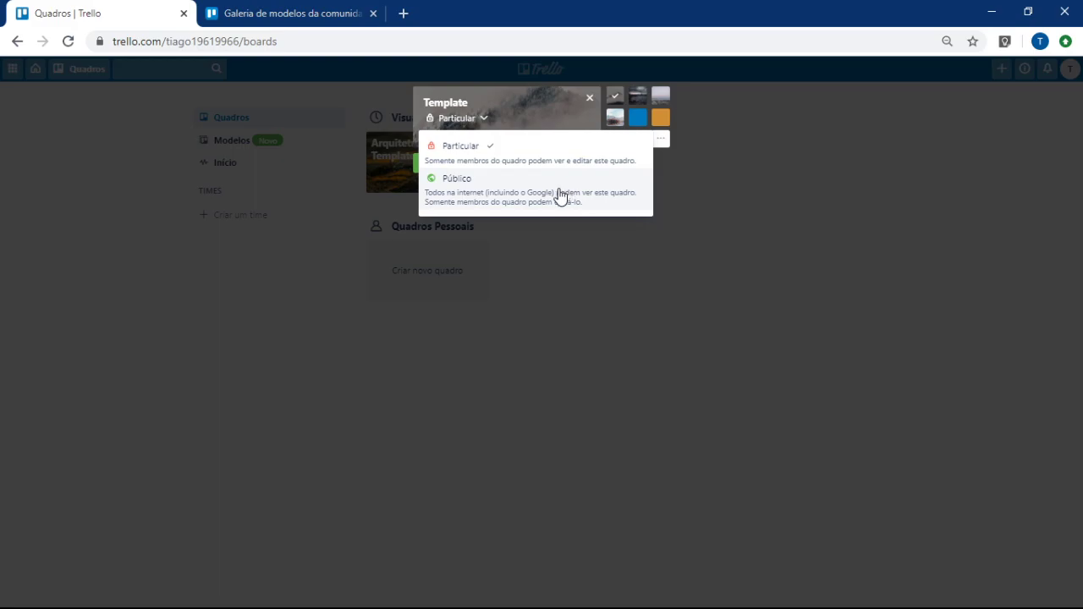
click(524, 151)
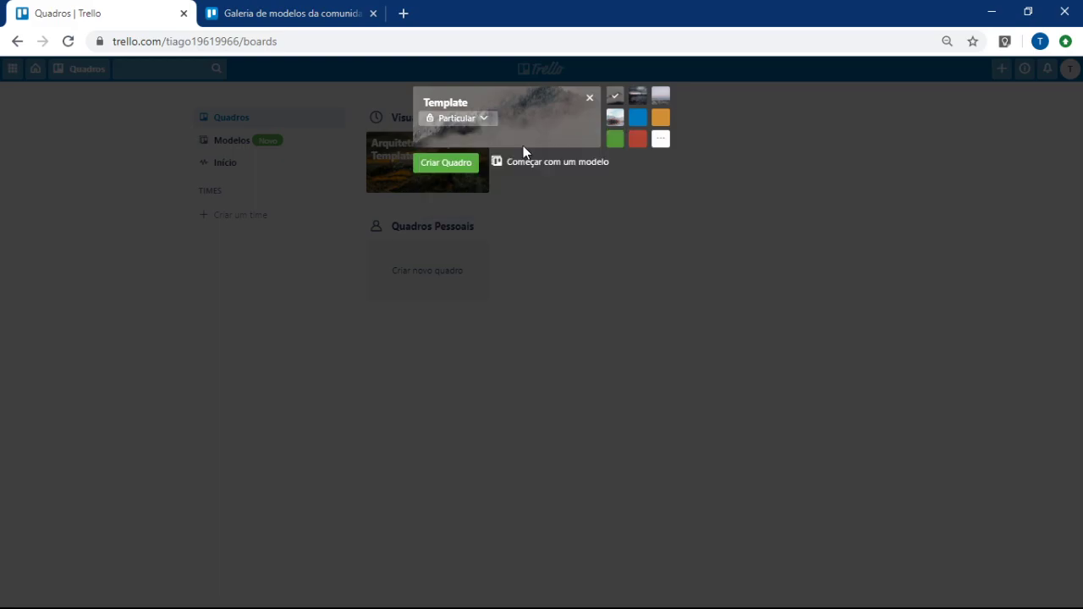
Step: Choose the Unsplash photo of a snowy peak reflected in a lake as the background and create the board
click(659, 144)
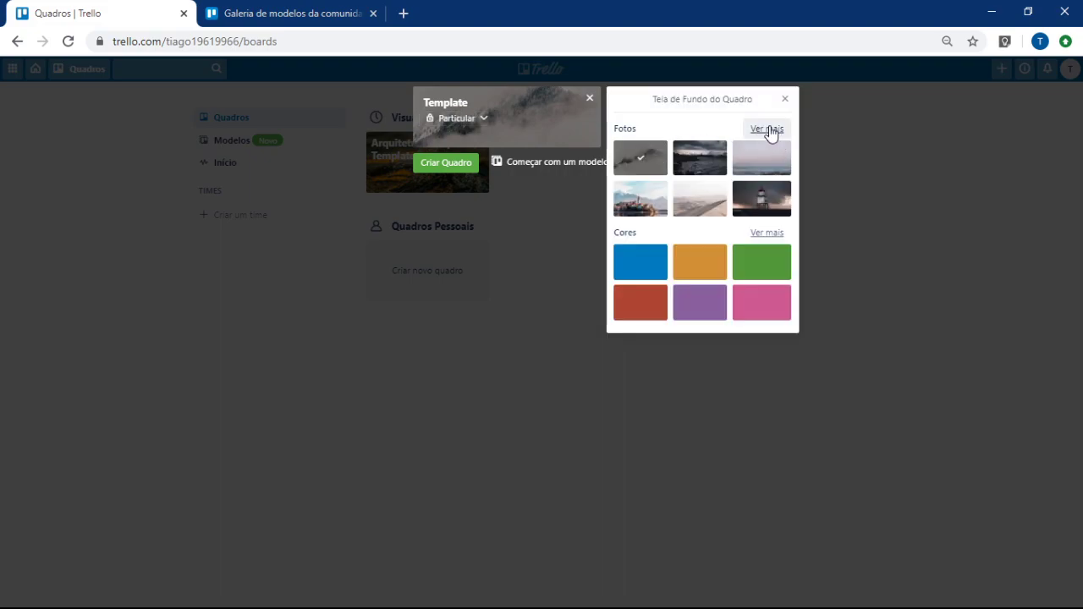
click(767, 130)
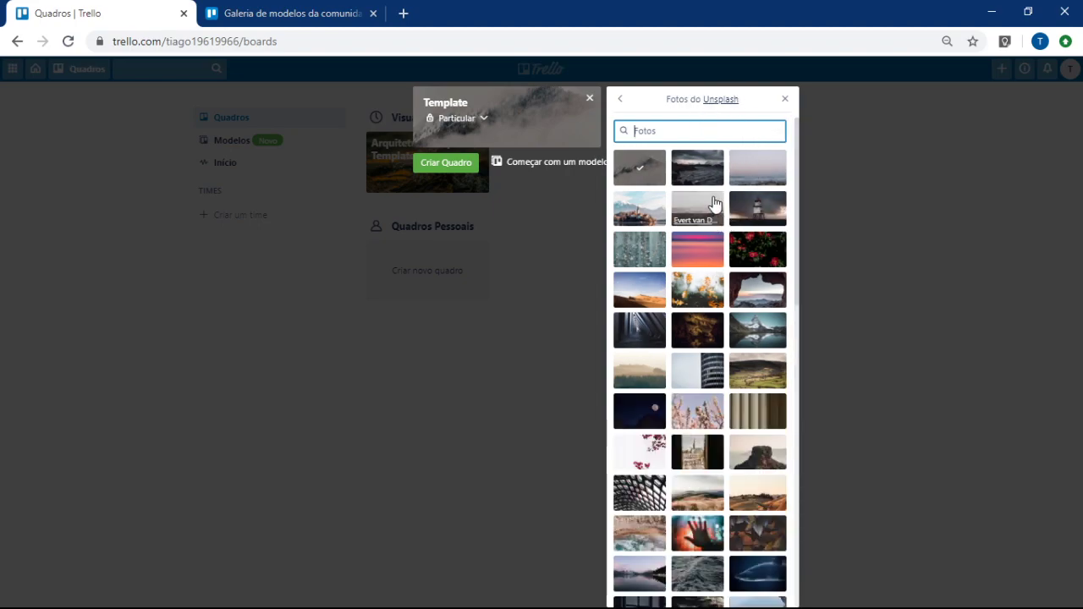
scroll(717, 196, down, 1)
click(758, 249)
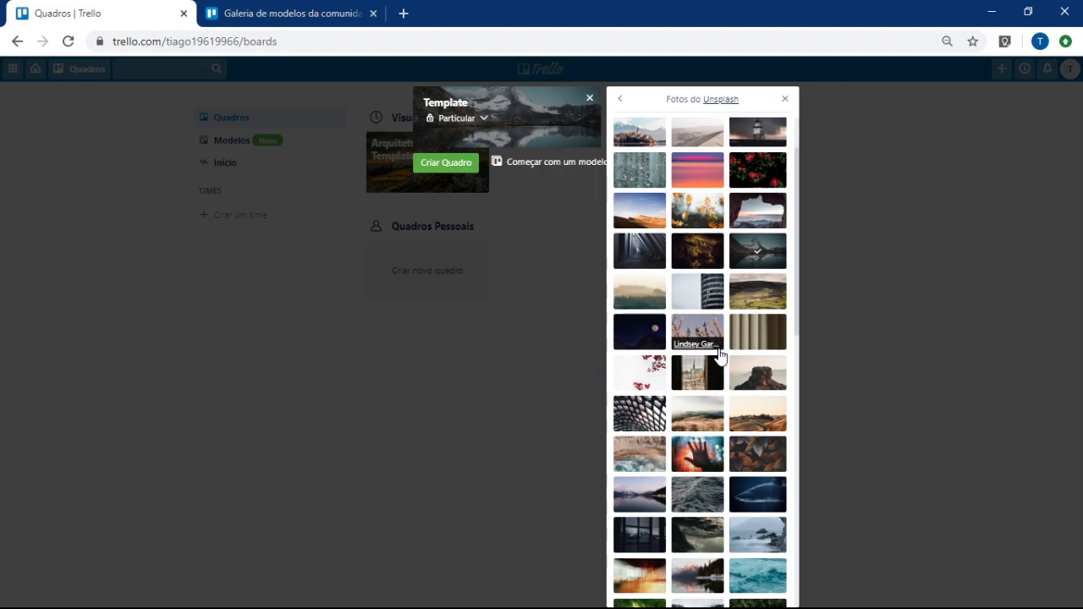
click(786, 100)
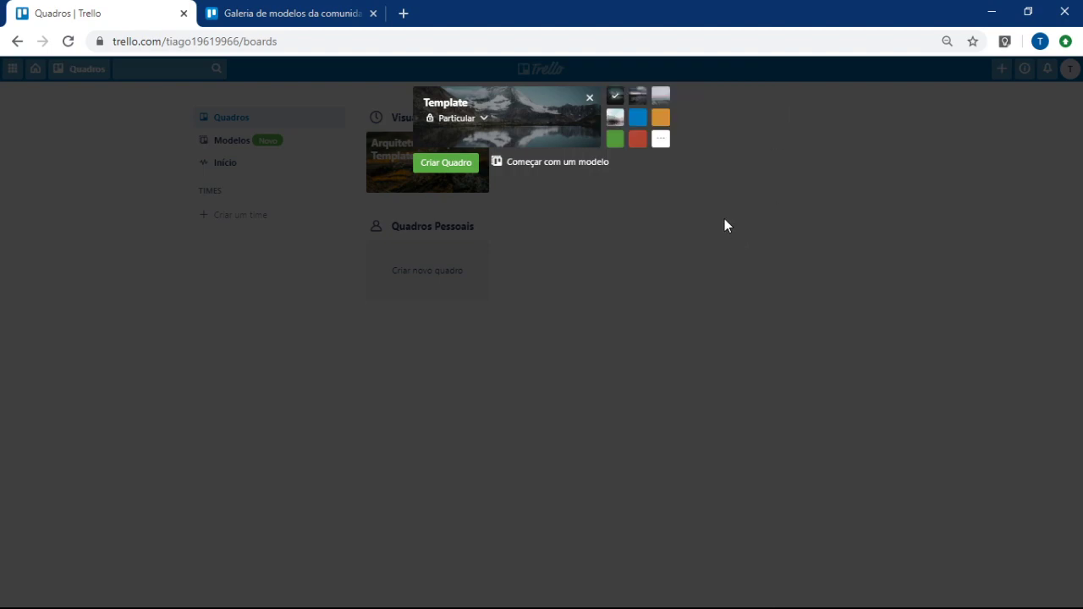
click(444, 166)
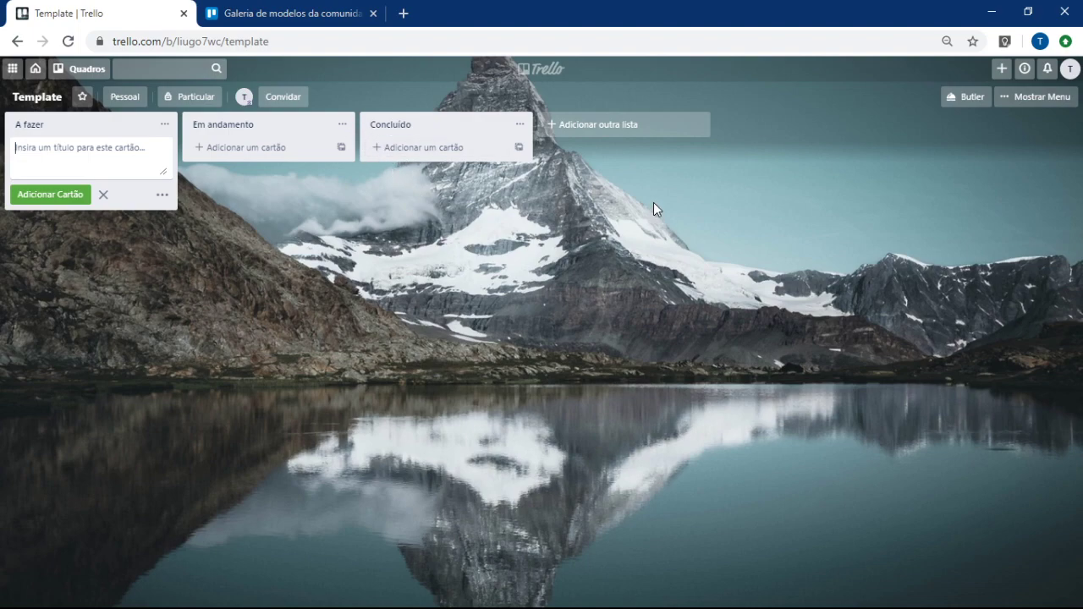
Step: Add a fourth list named "Bloqueadas" after the "Concluído" list
click(640, 127)
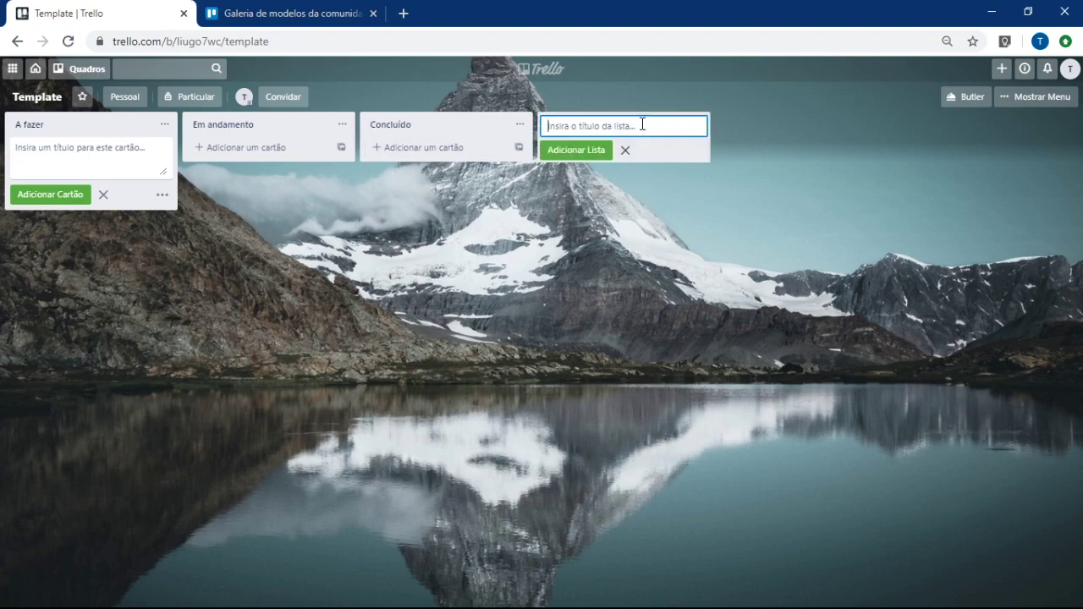
text(Bloqueadas)
key(Return)
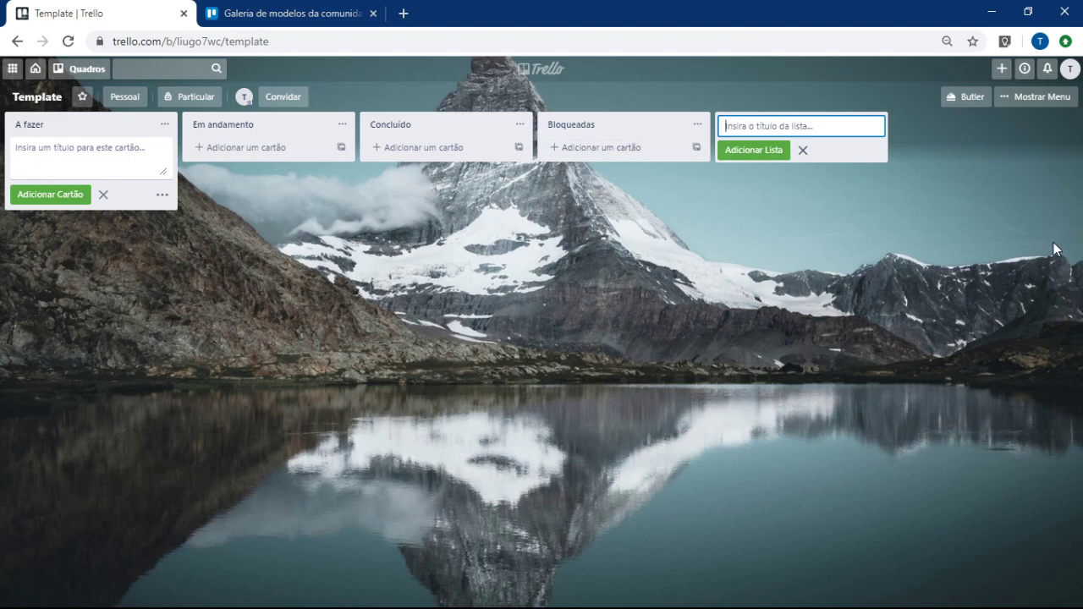
click(928, 232)
Step: Add a card titled "Criar cartão modelo" to the "A fazer" list
mouse_move(53, 126)
mouse_down()
mouse_move(80, 148)
mouse_move(401, 121)
mouse_move(663, 133)
mouse_move(60, 120)
mouse_move(614, 121)
mouse_move(527, 138)
mouse_move(237, 113)
mouse_move(612, 116)
mouse_move(2, 138)
mouse_move(302, 147)
mouse_move(660, 119)
mouse_move(7, 159)
mouse_move(39, 138)
mouse_move(65, 143)
mouse_up()
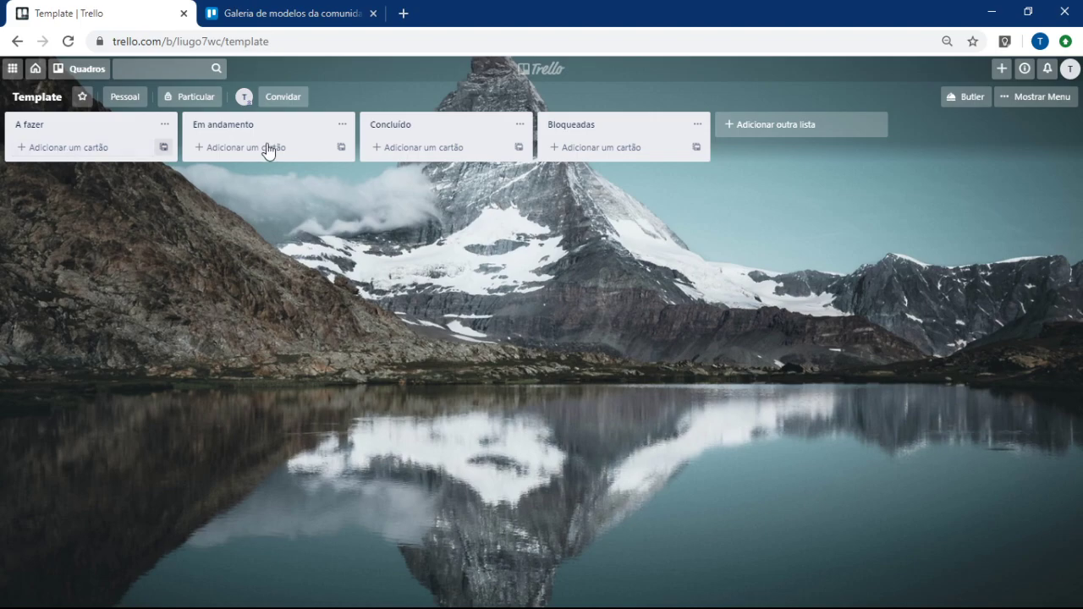
click(64, 148)
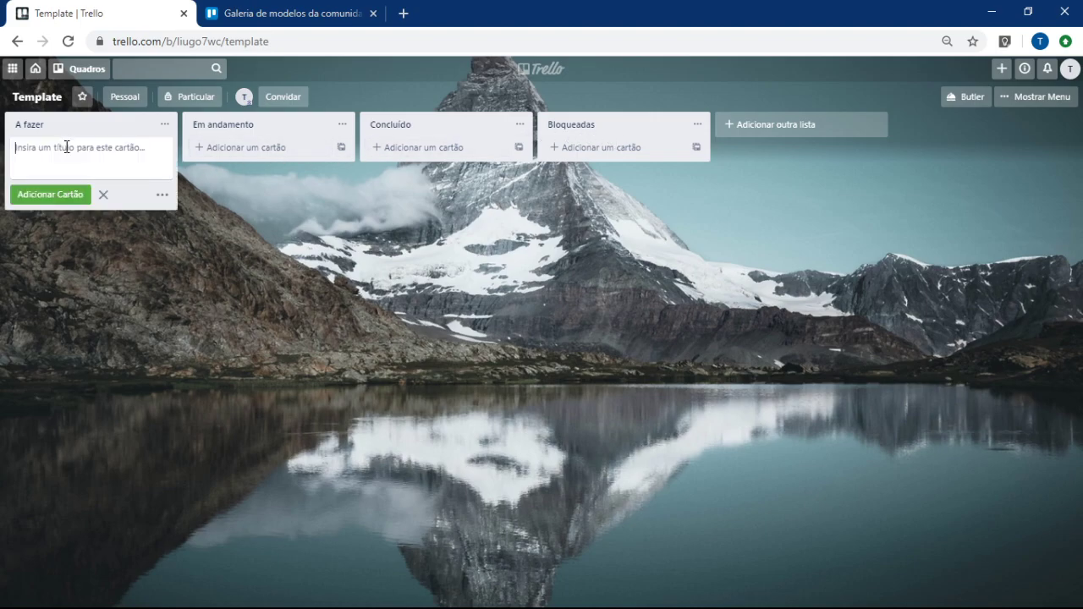
text(Criar cartão modelo)
key(Return)
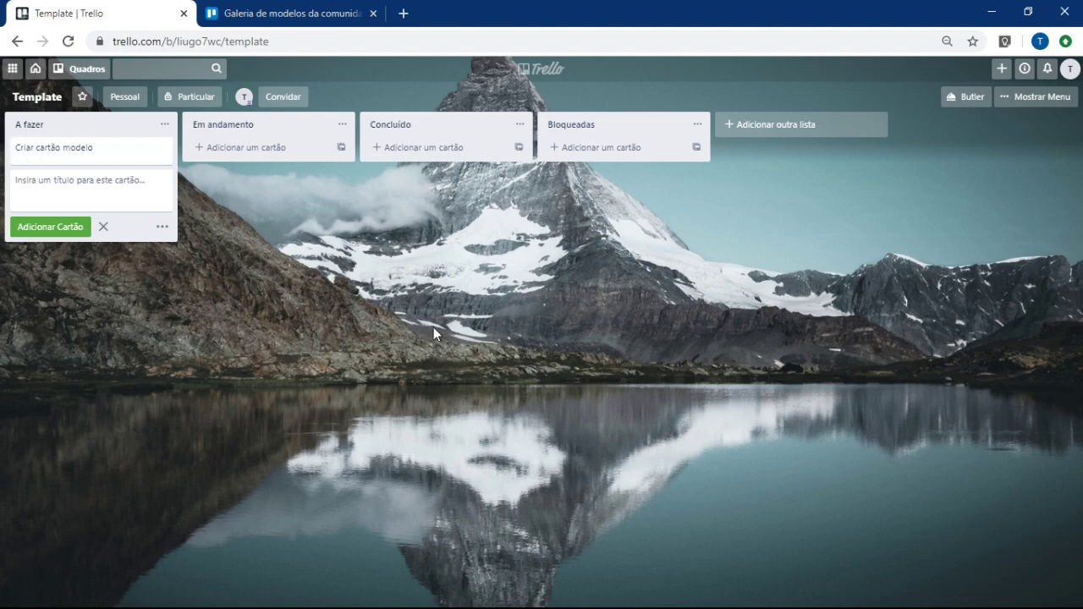
Step: Paste the copied task lines into a new card in the "A fazer" list and create six separate cards from them
key(ctrl+v)
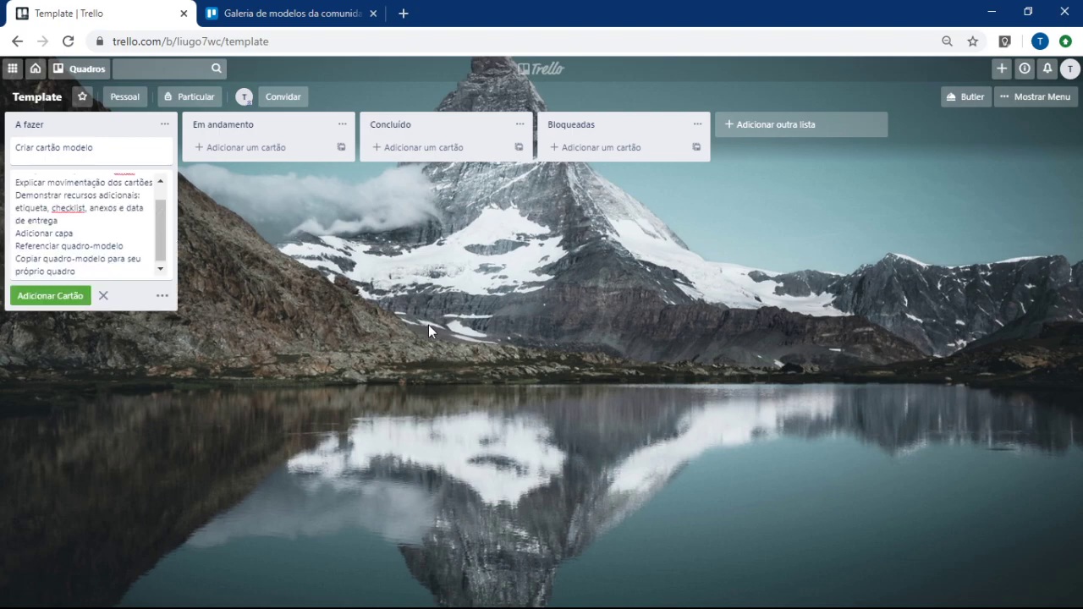
key(Return)
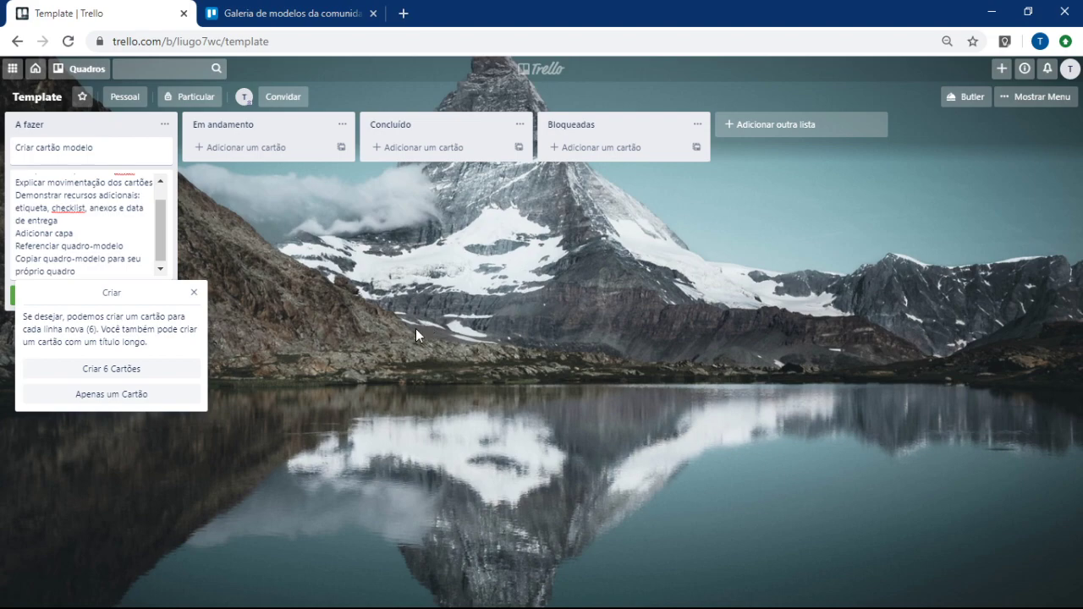
click(77, 373)
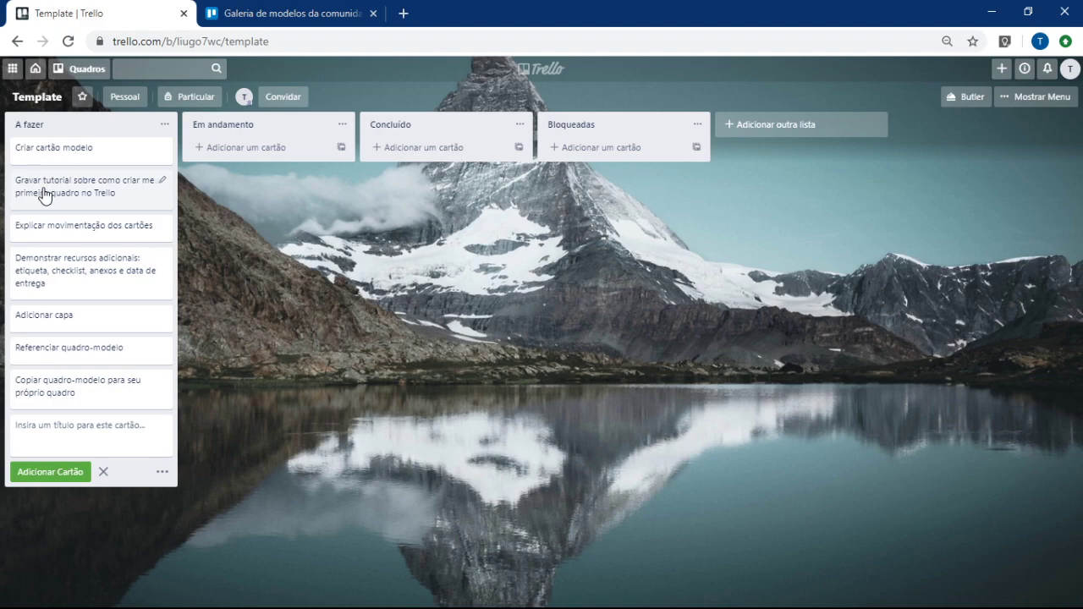
Step: Move the "Adicionar capa" card directly below "Criar cartão modelo" in the "A fazer" list
mouse_move(69, 393)
mouse_down()
mouse_move(106, 370)
mouse_move(95, 337)
mouse_move(109, 346)
mouse_move(88, 313)
mouse_move(116, 312)
mouse_move(98, 216)
mouse_move(79, 231)
mouse_move(115, 237)
mouse_move(77, 404)
mouse_move(78, 394)
mouse_up()
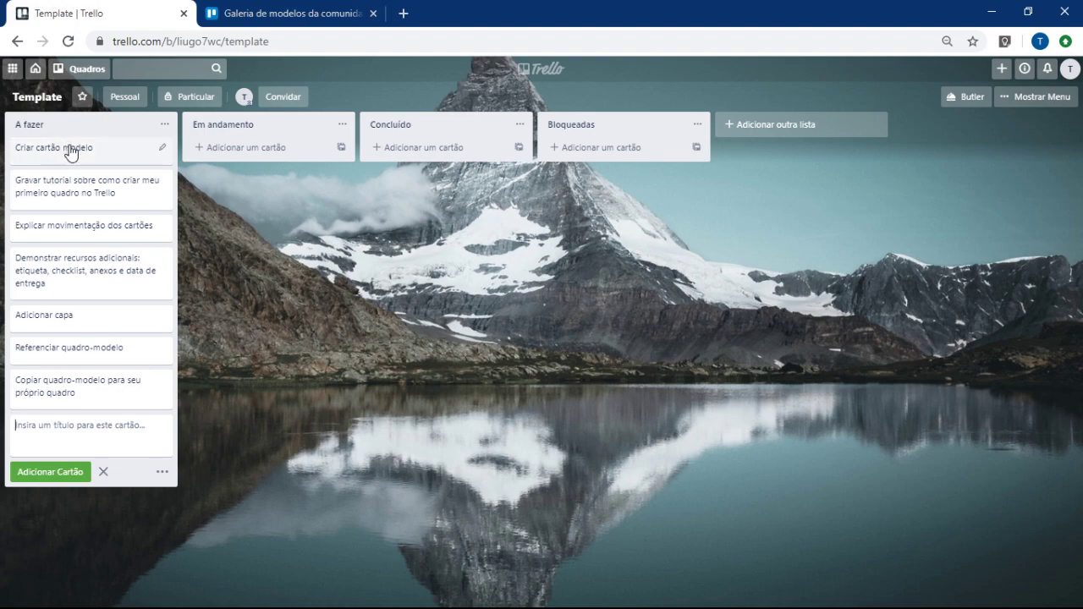
drag(75, 319, 118, 326)
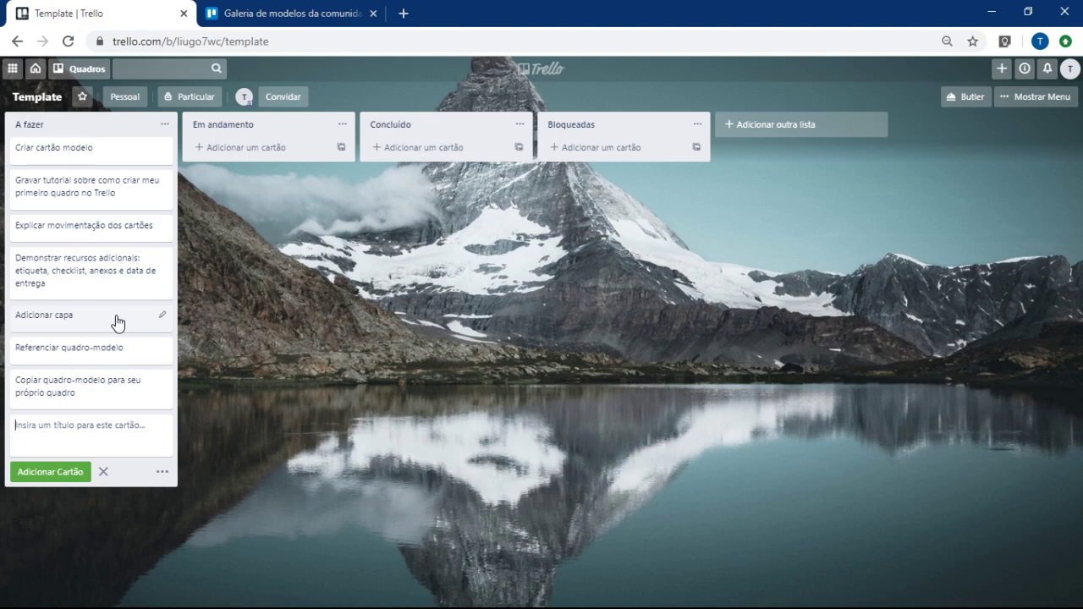
drag(77, 317, 116, 184)
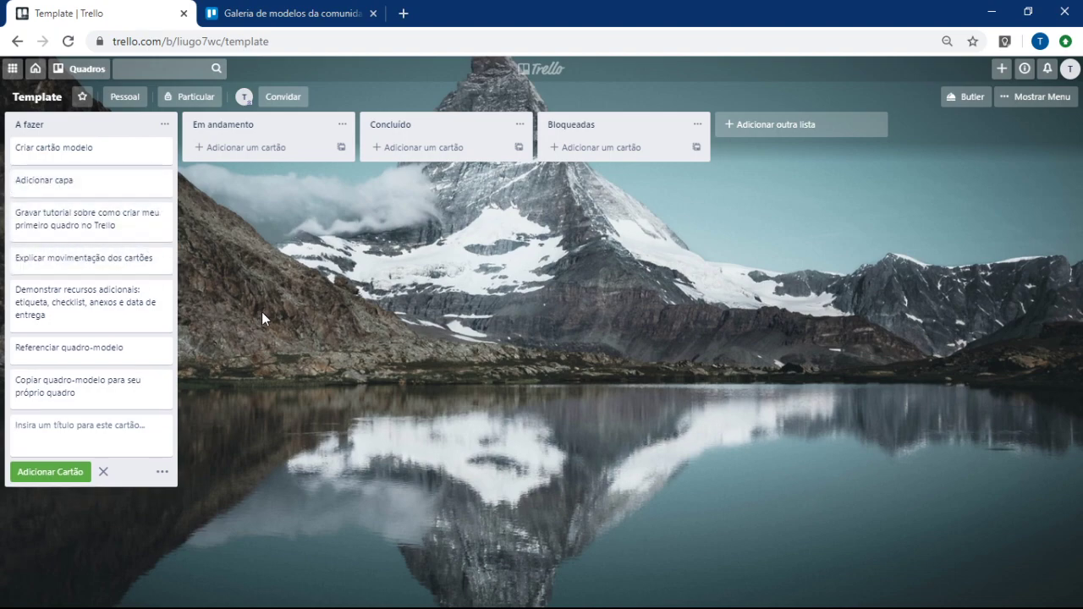
Step: Open the "Criar cartão modelo" card and name the green label "Etiqueta 01"
click(82, 161)
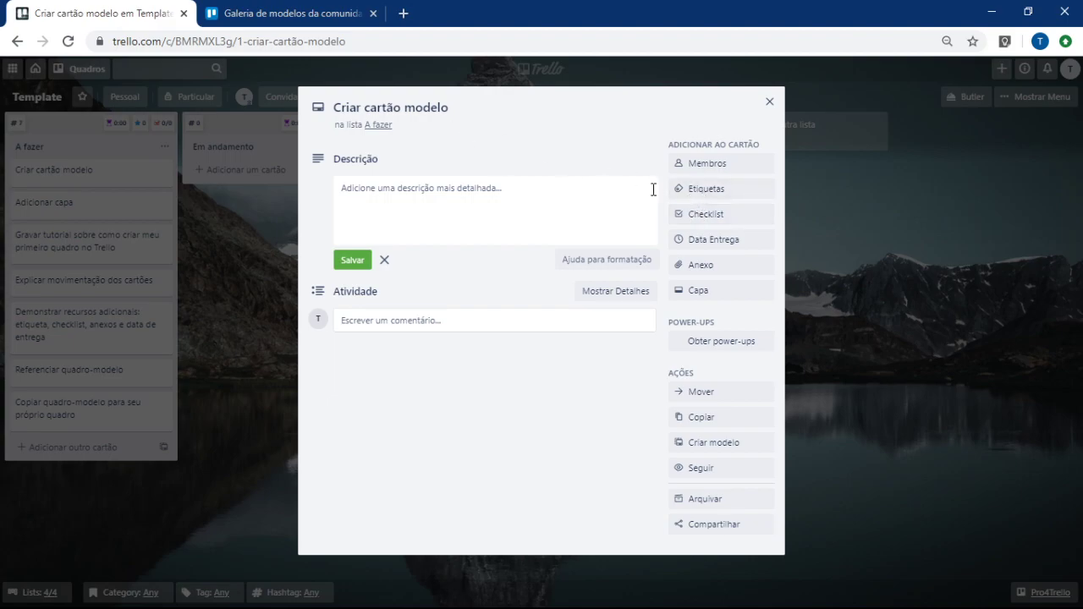
click(709, 193)
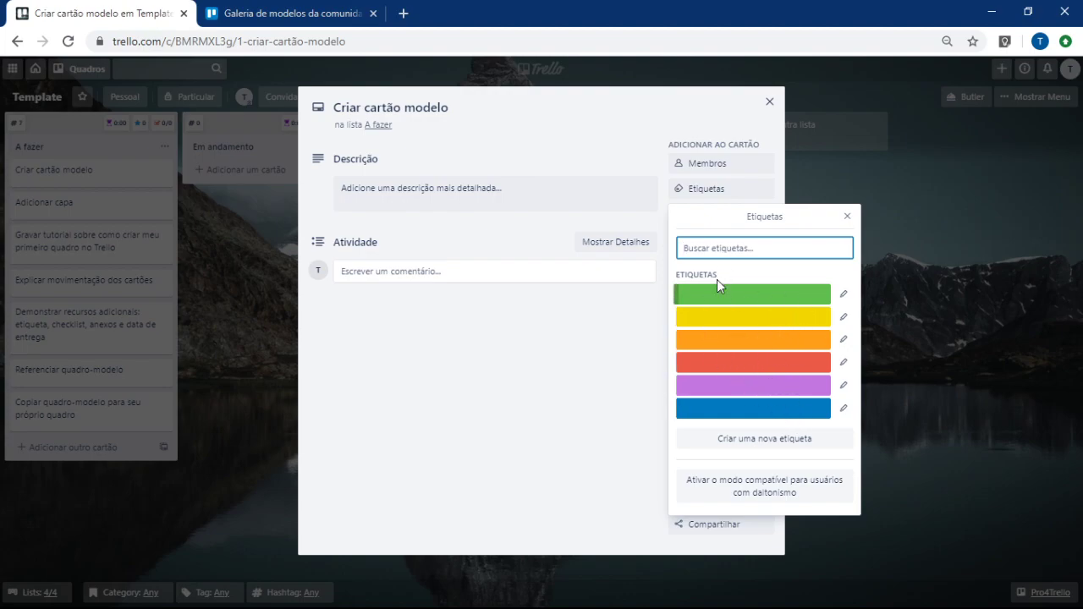
click(780, 302)
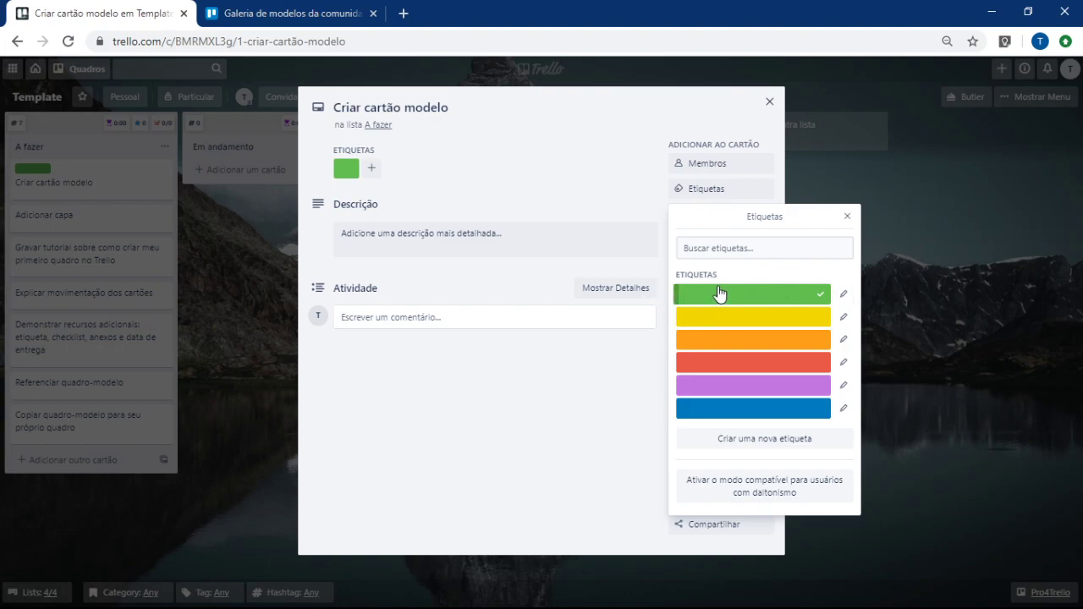
click(843, 294)
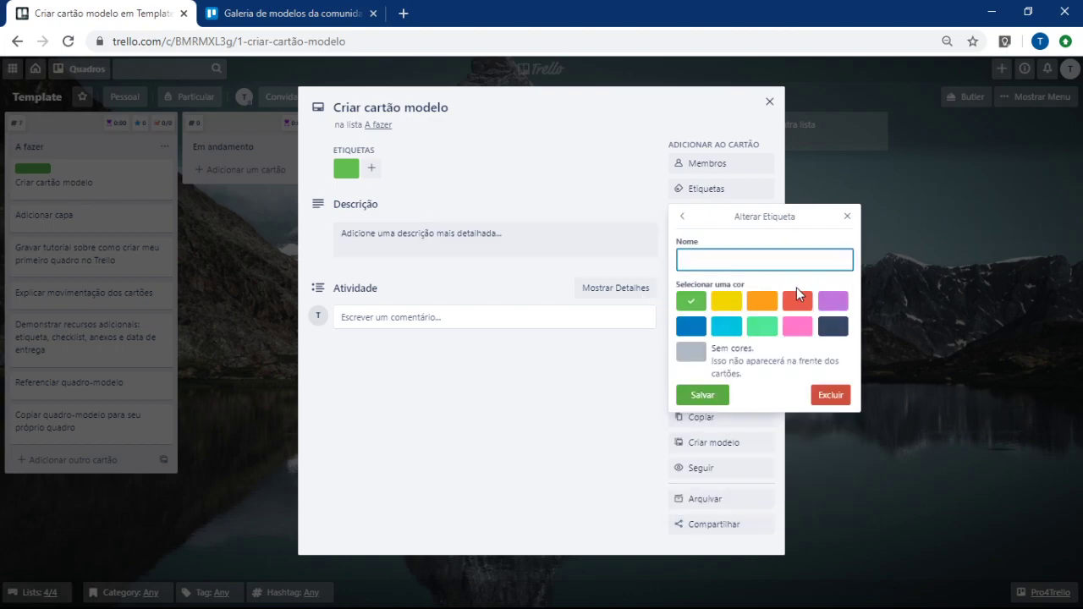
text(Etiqueta 01)
key(Return)
click(796, 293)
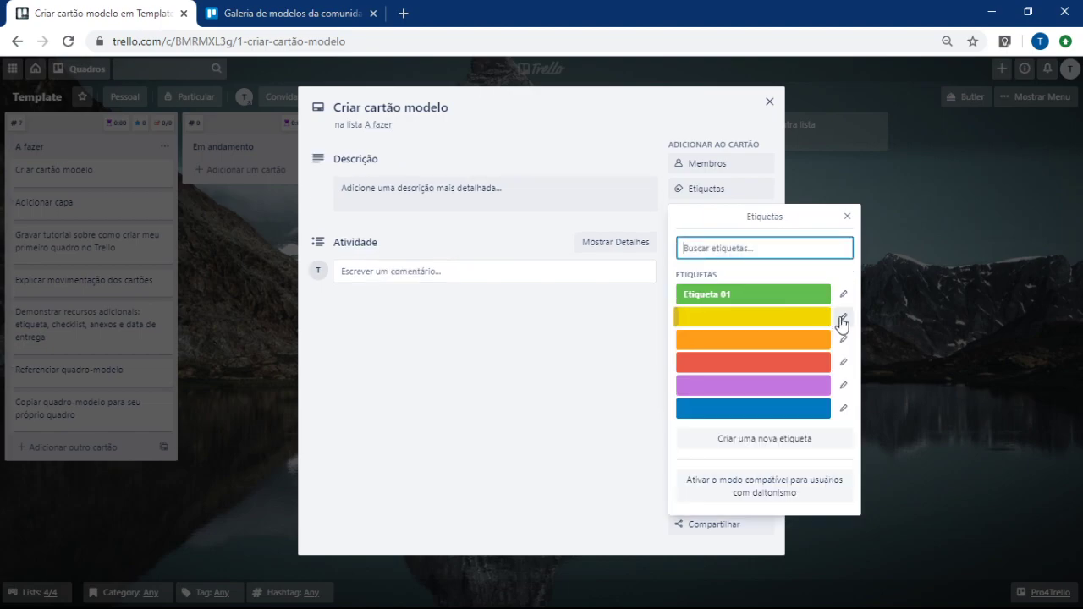
Step: Name the yellow label "Etiqueta 02" and apply both the green and yellow labels to the card
click(842, 316)
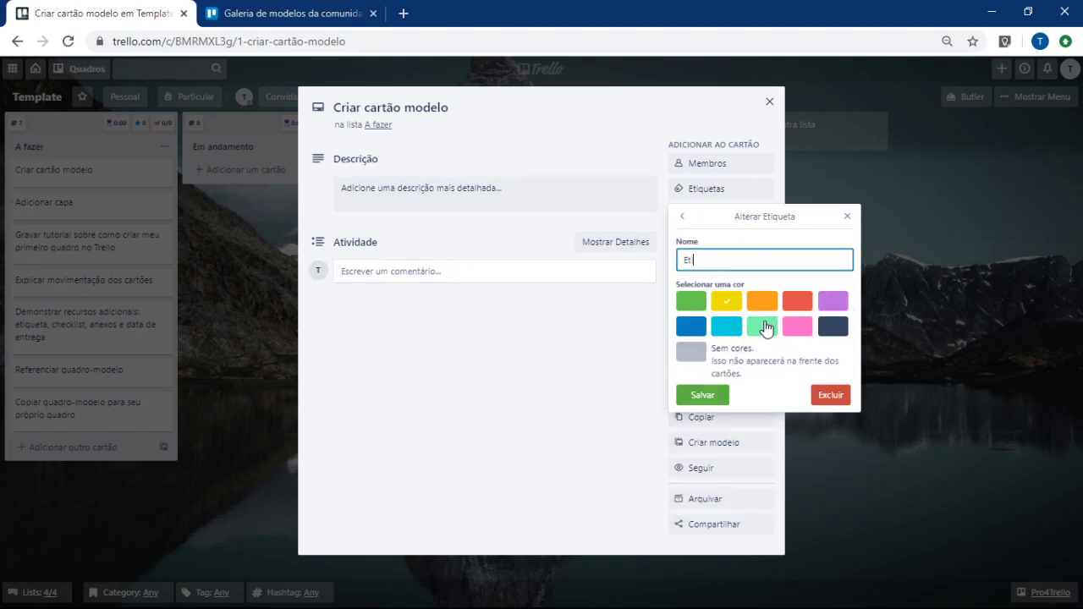
text(Etiqueta 02)
key(Return)
click(758, 292)
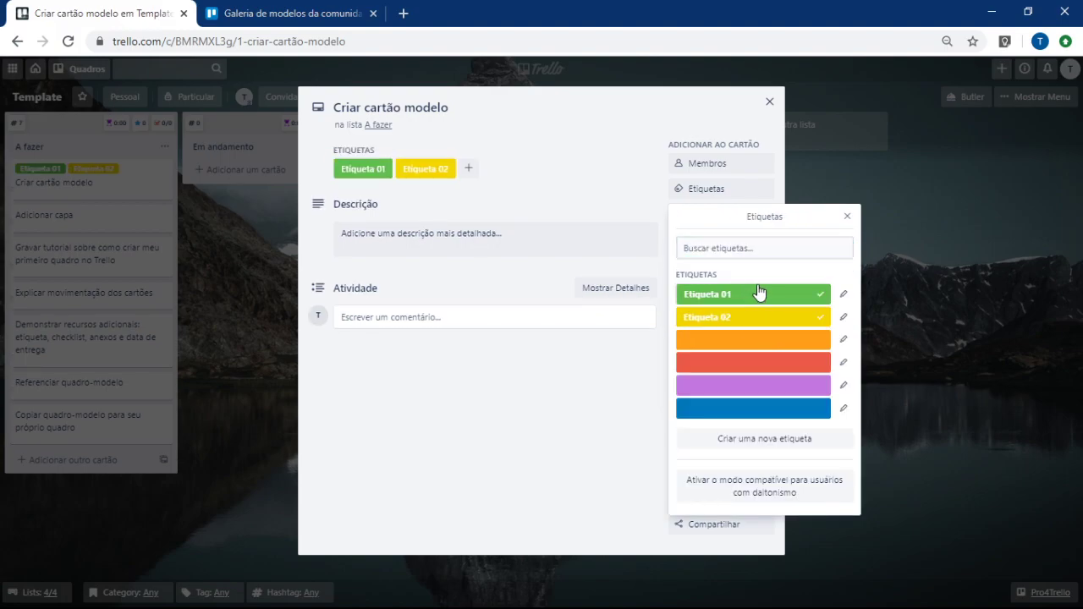
Step: Close the card and collapse its labels on the board so only their colours show
click(847, 218)
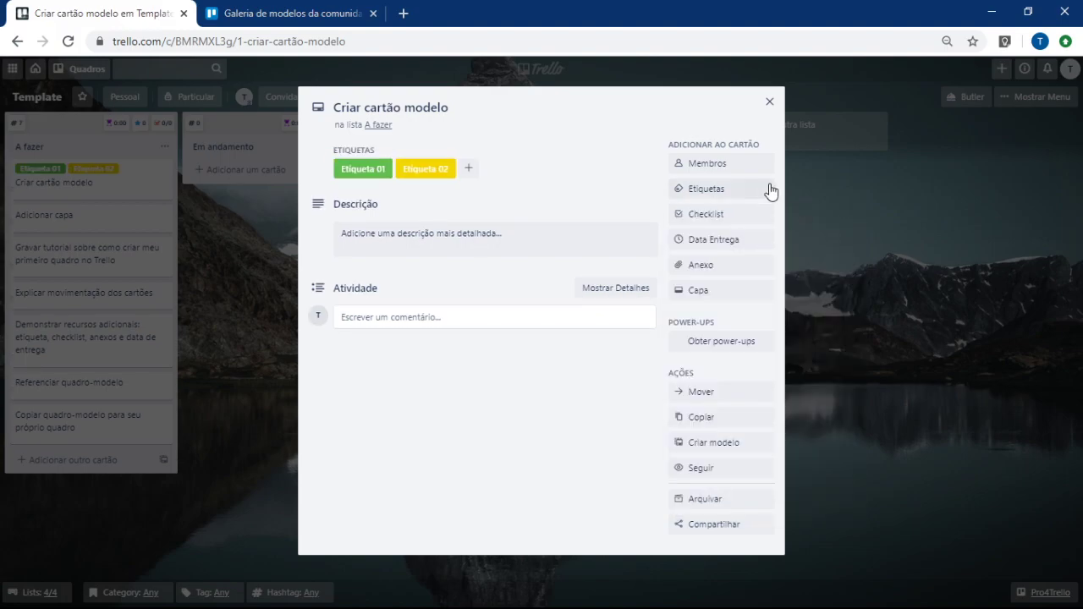
click(769, 103)
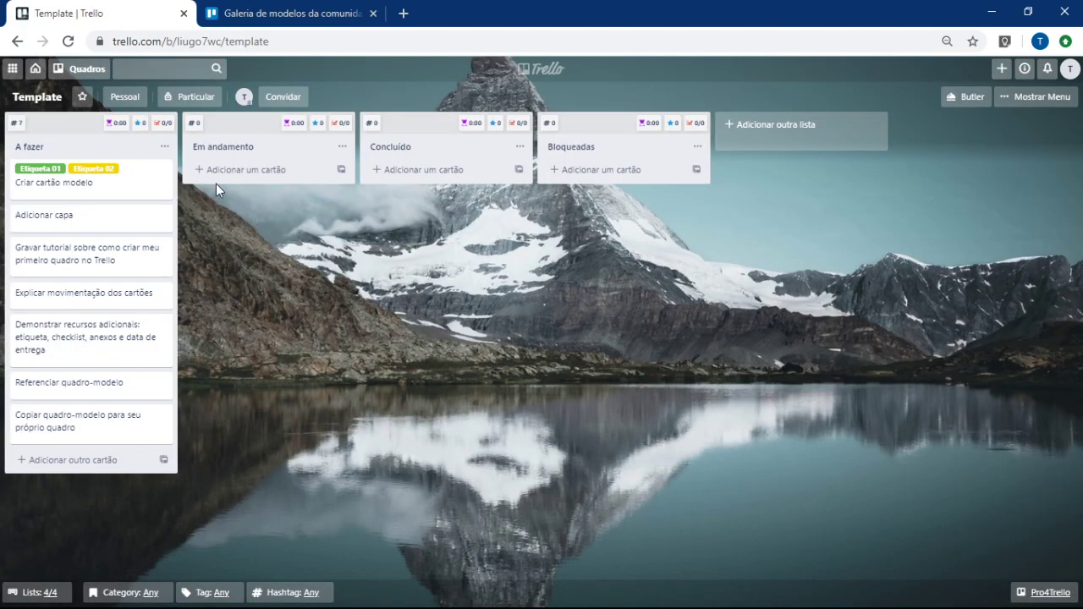
click(51, 170)
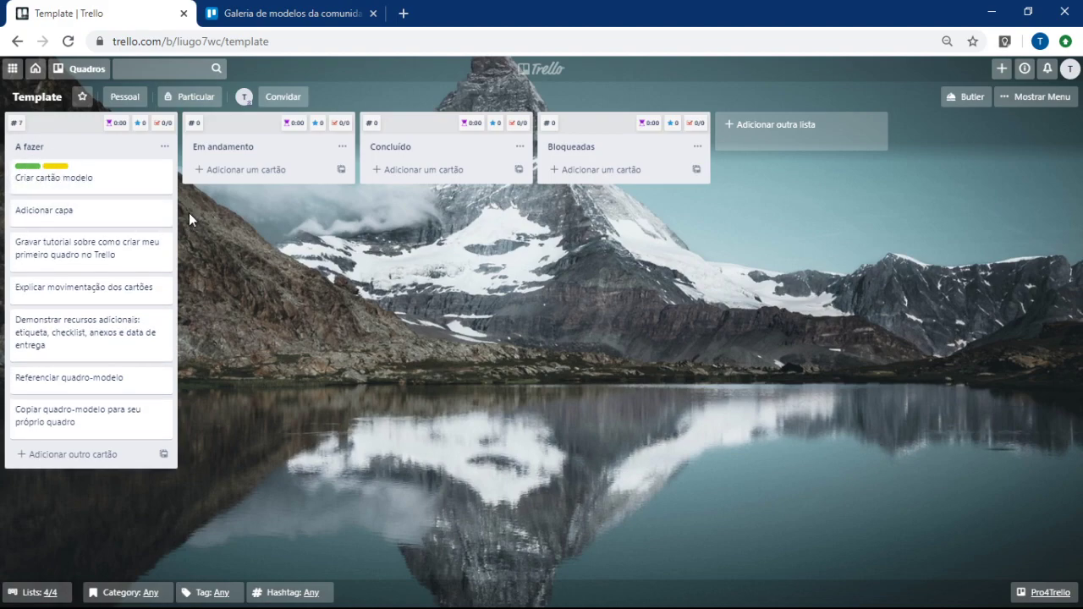
Step: Reopen the "Criar cartão modelo" card and view the name and colour options for creating a new label
click(109, 173)
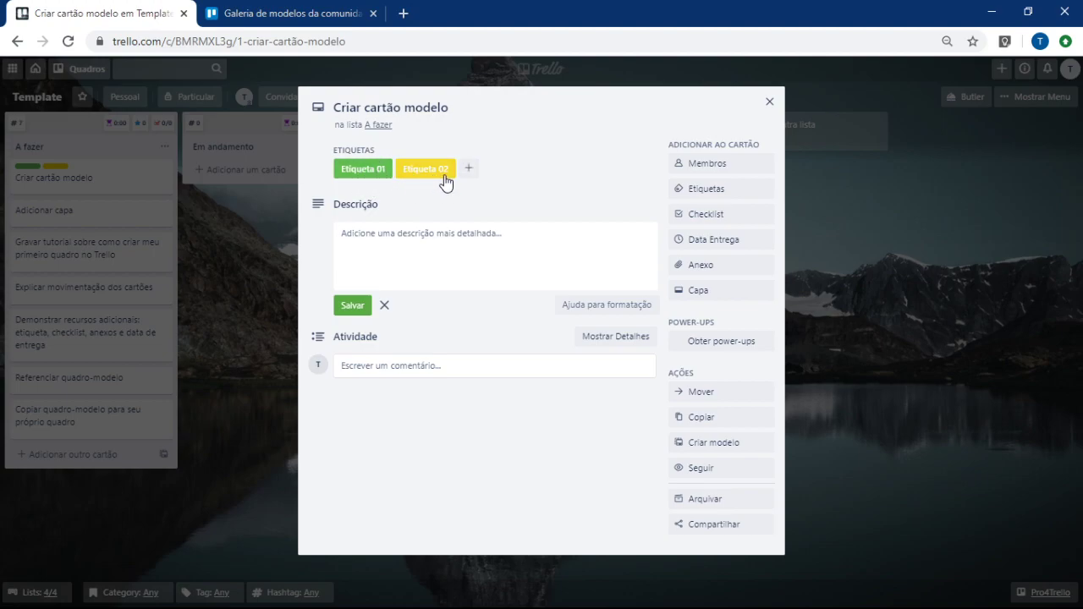
click(702, 191)
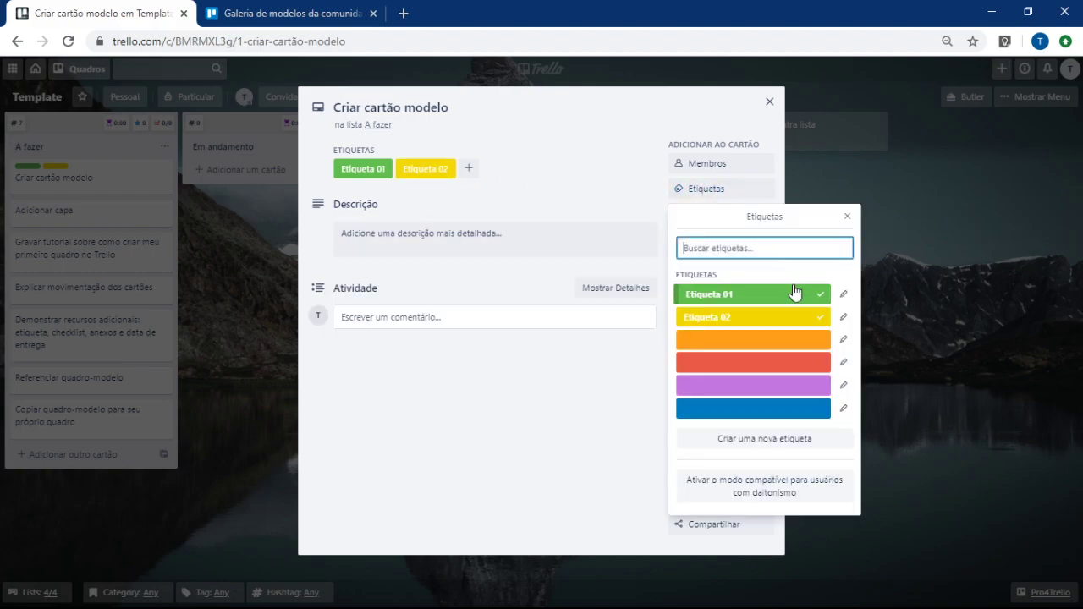
click(754, 439)
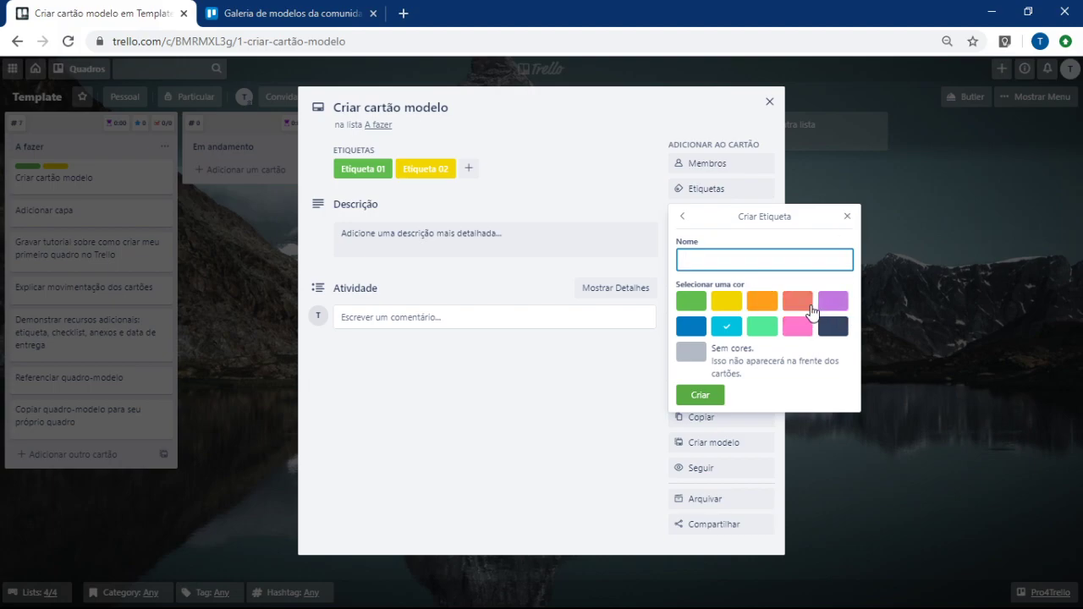
click(847, 217)
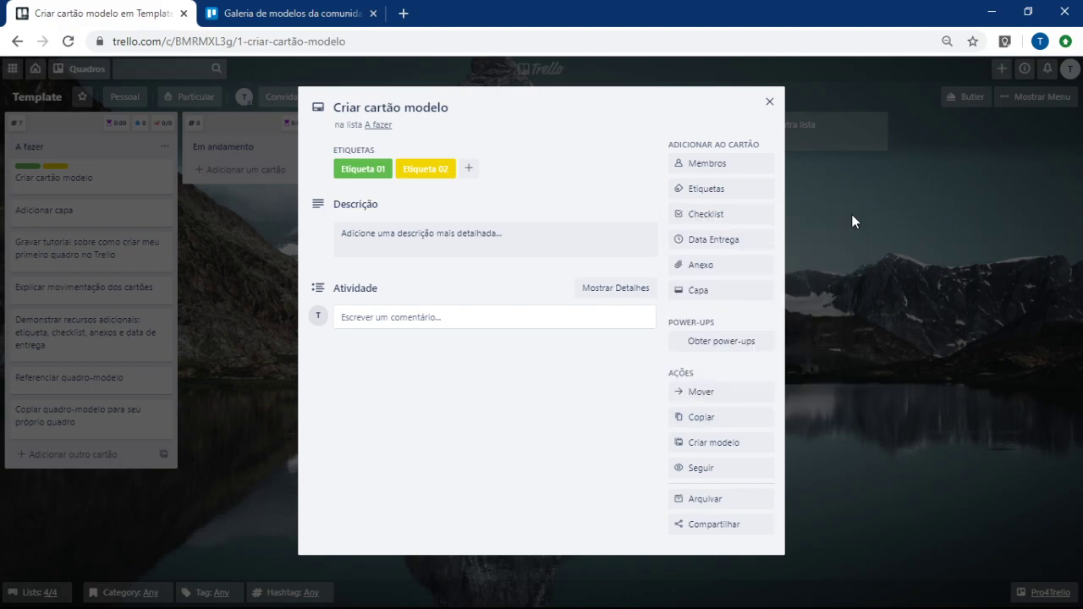
Step: Close the card and expand its labels on the board so their names show
click(769, 102)
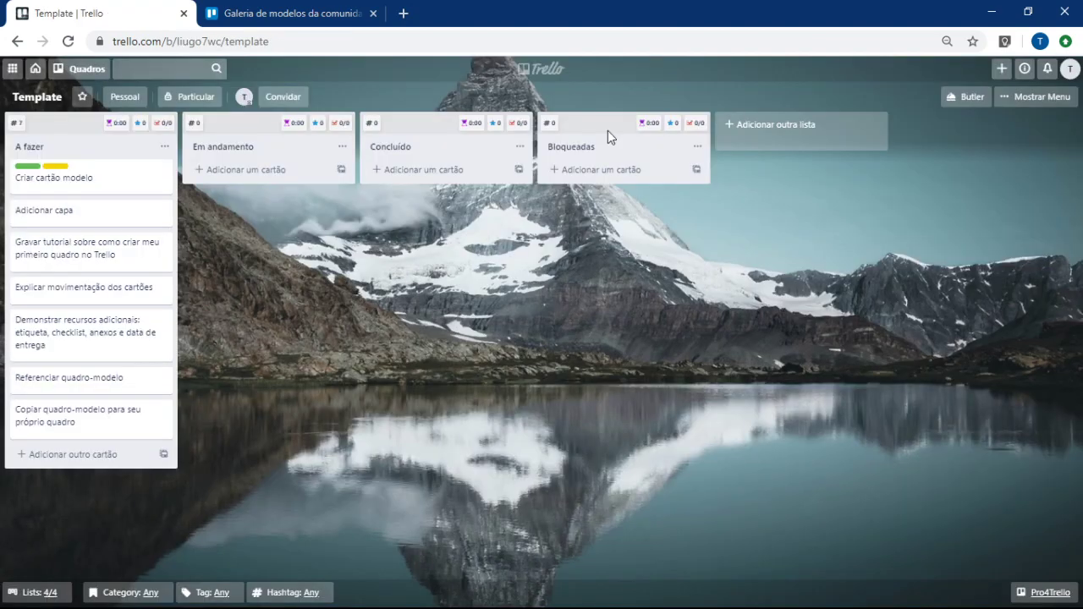
click(49, 166)
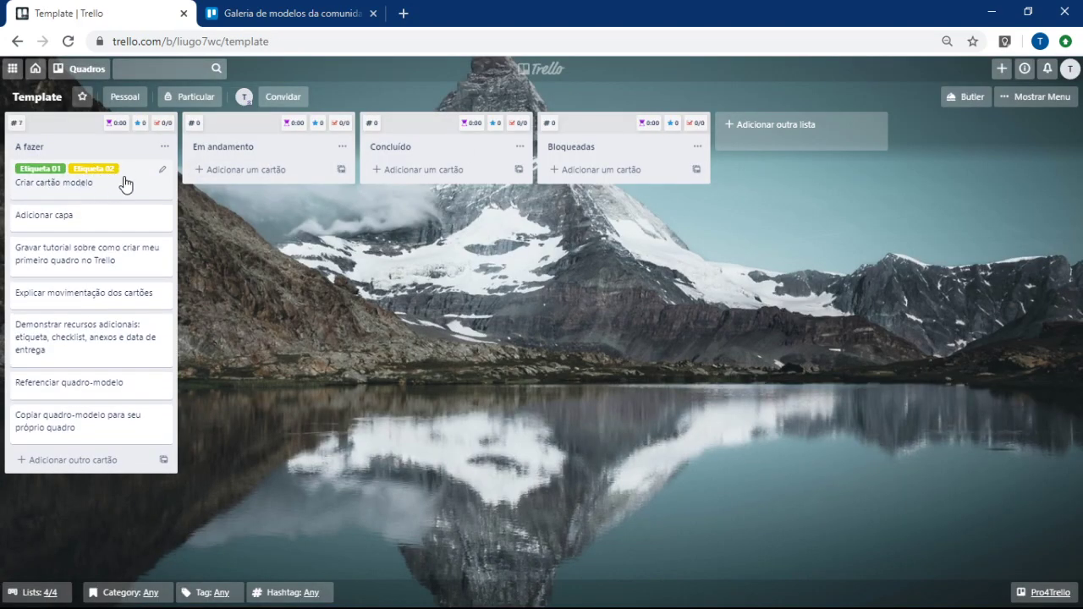
Step: Reopen the "Criar cartão modelo" card and add a checklist titled "Atividades pendentes"
click(111, 189)
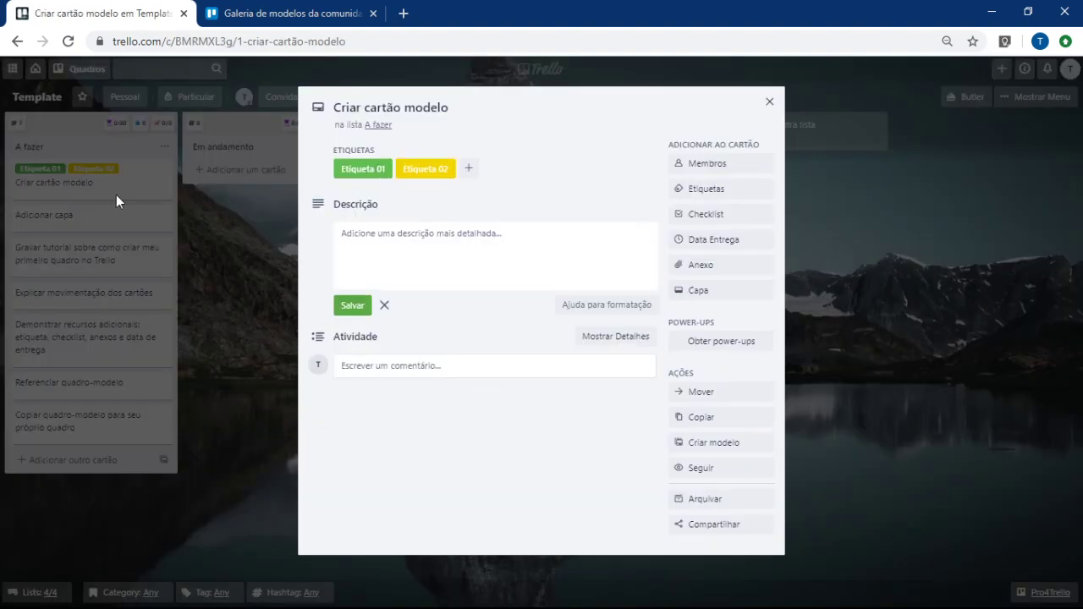
click(748, 218)
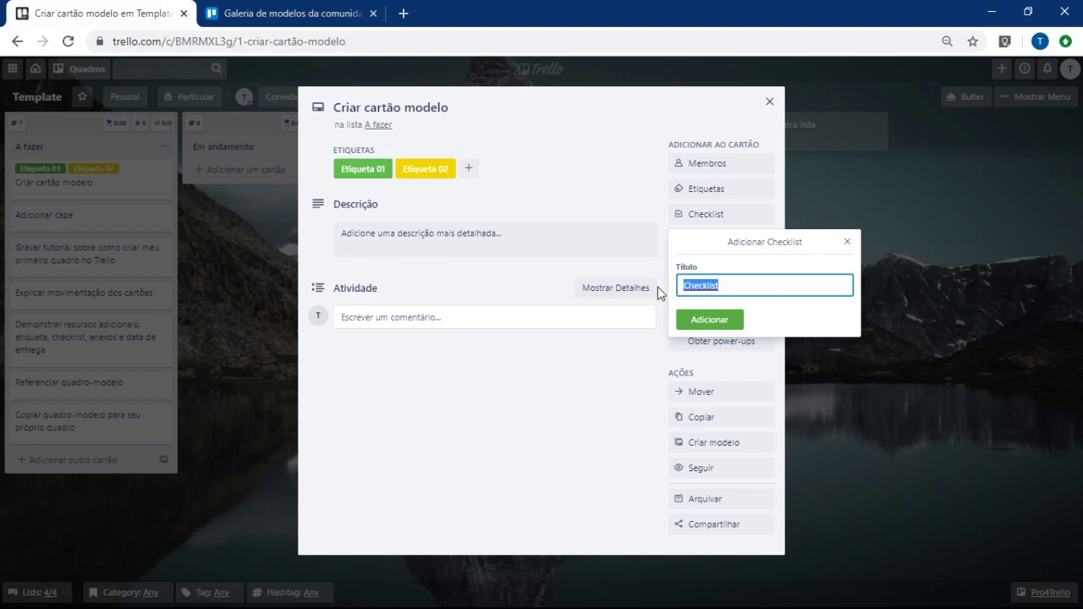
text(Atividades pendentes)
key(Return)
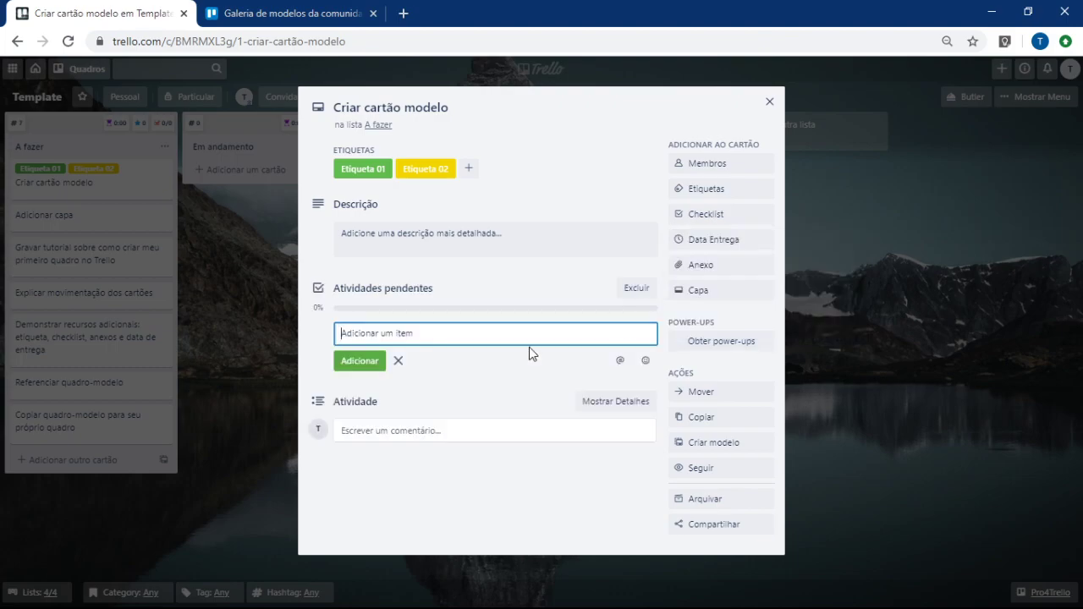
Step: Add the items "Item 01", "Item 02" and "Item 03" to the checklist and finish item entry
text(Item 01)
key(Return)
text(Item 02)
key(Return)
text(Item 03)
key(Return)
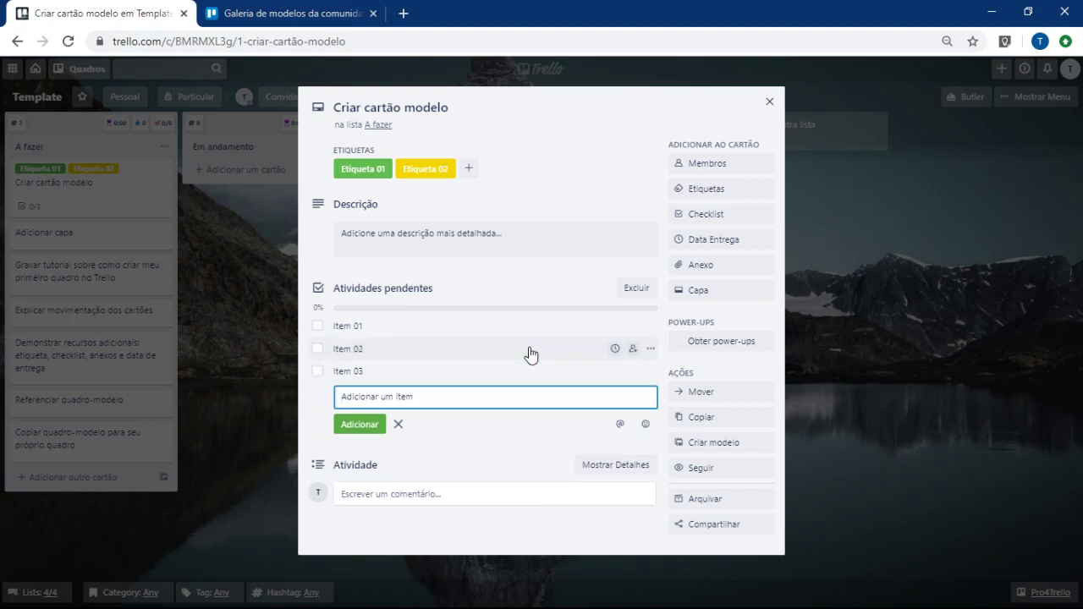
click(564, 149)
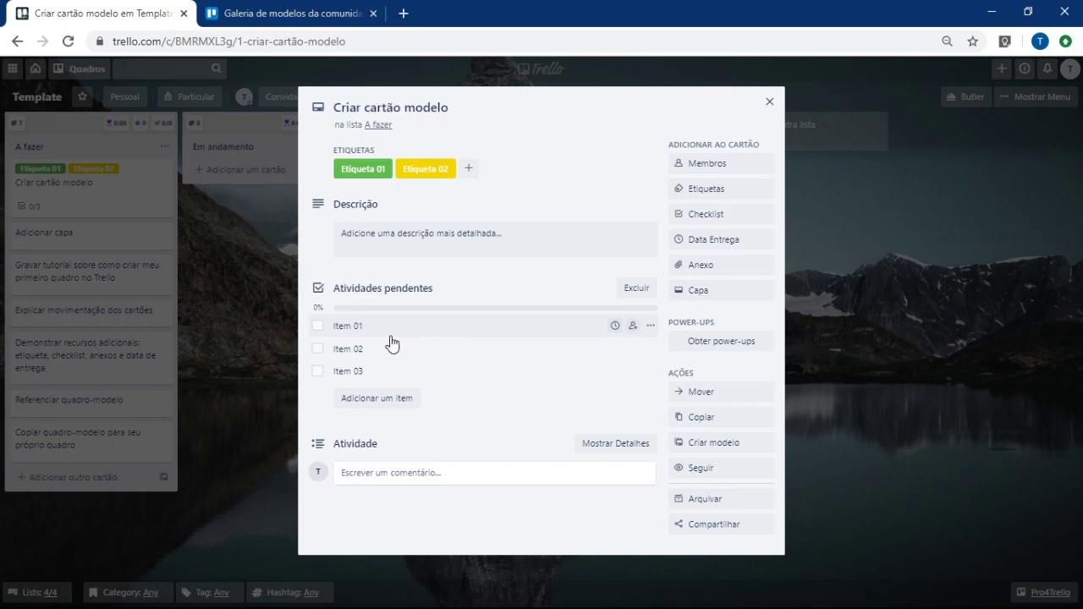
Step: Mark Item 01 as complete and unmark it again, closing the card to view its checklist badge on the board
click(318, 327)
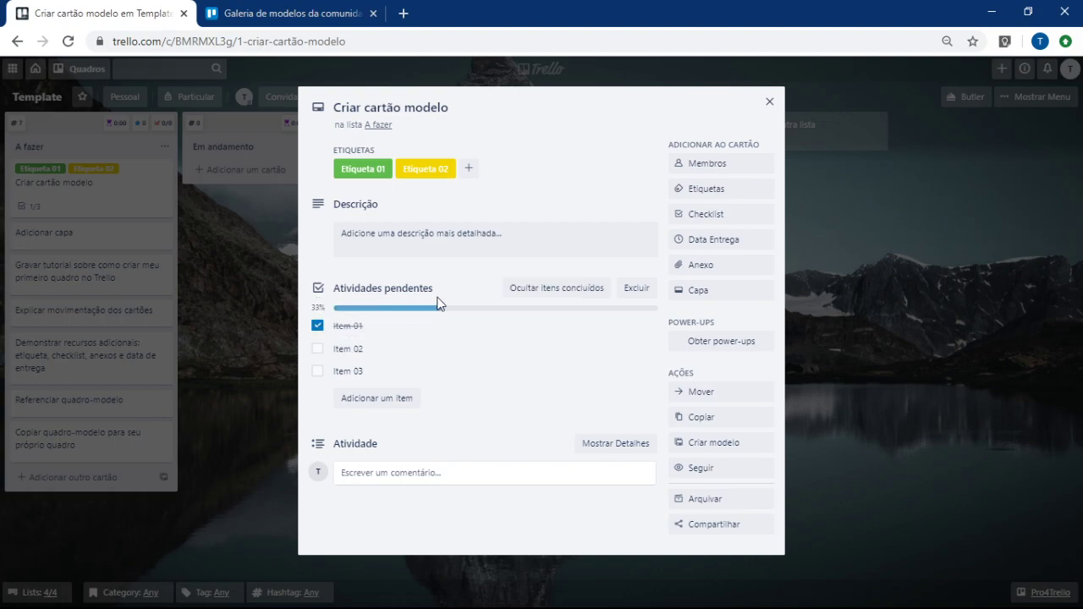
click(318, 327)
click(769, 102)
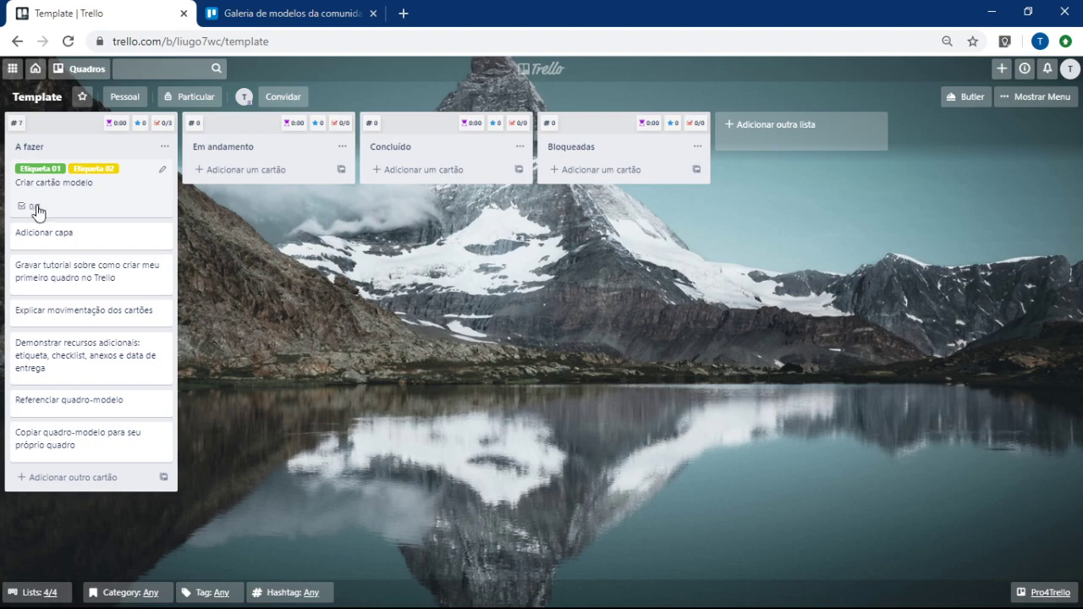
Step: Reopen the "Criar cartão modelo" card, mark all three checklist items as complete and close it
click(82, 204)
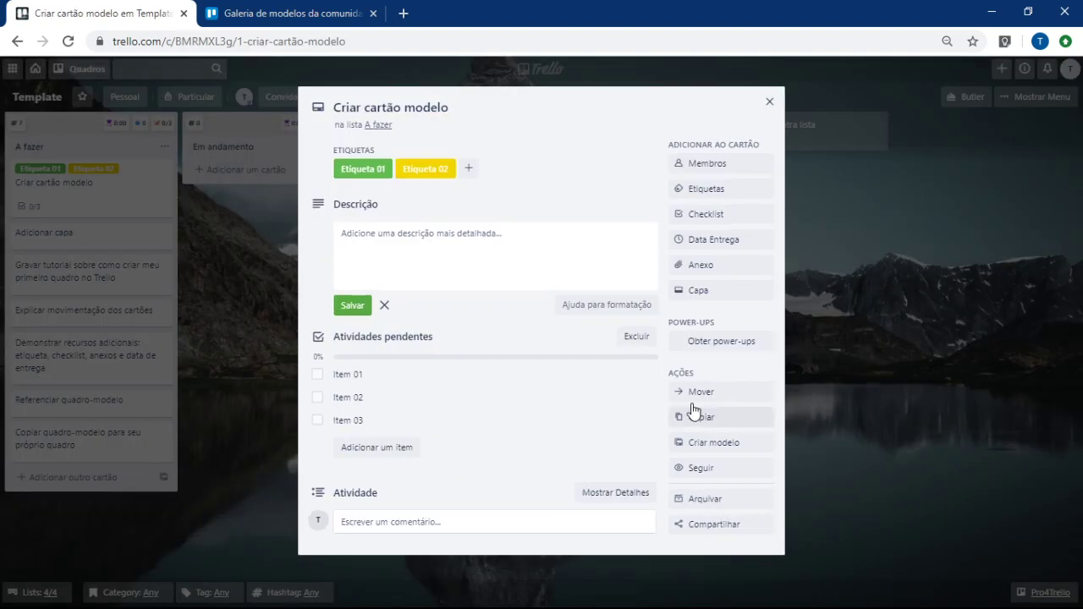
click(317, 375)
click(317, 348)
click(318, 371)
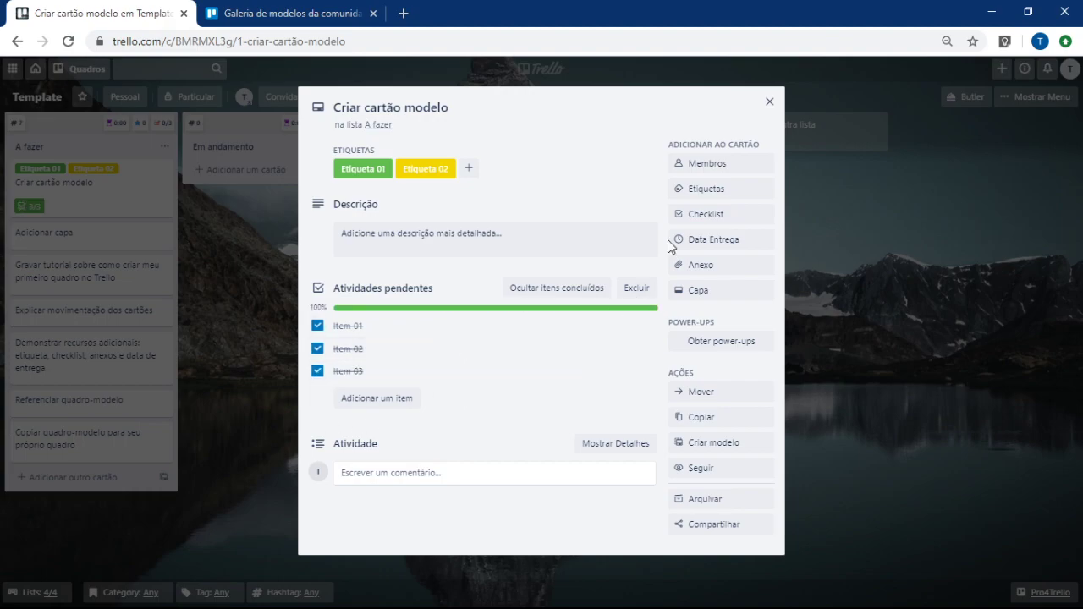
click(769, 101)
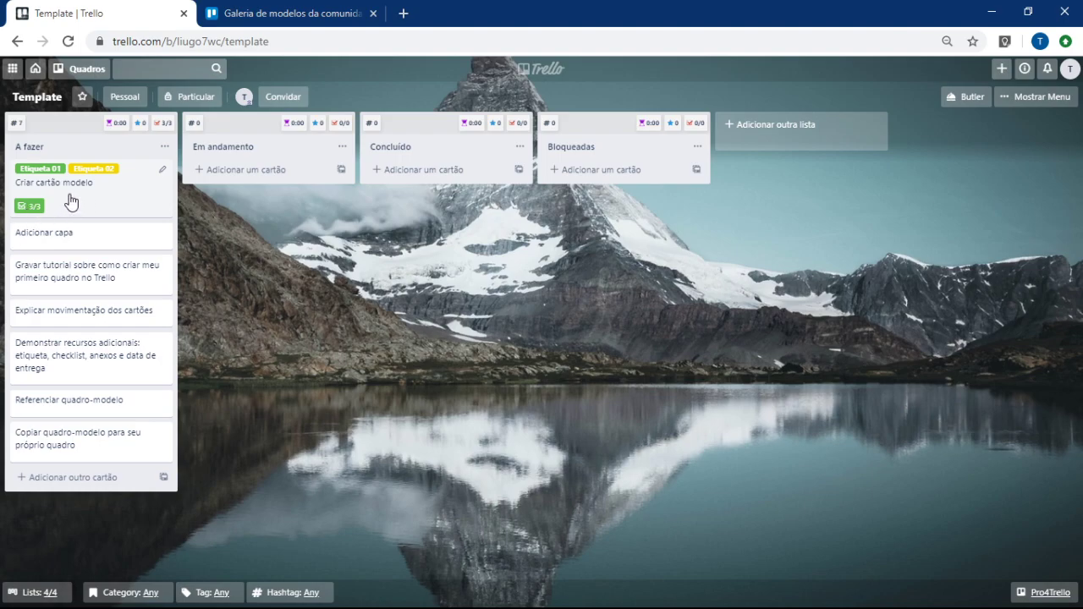
Step: Give the "Criar cartão modelo" card a due date of 24/3/2020 at 19:00, save it and close the card
click(71, 201)
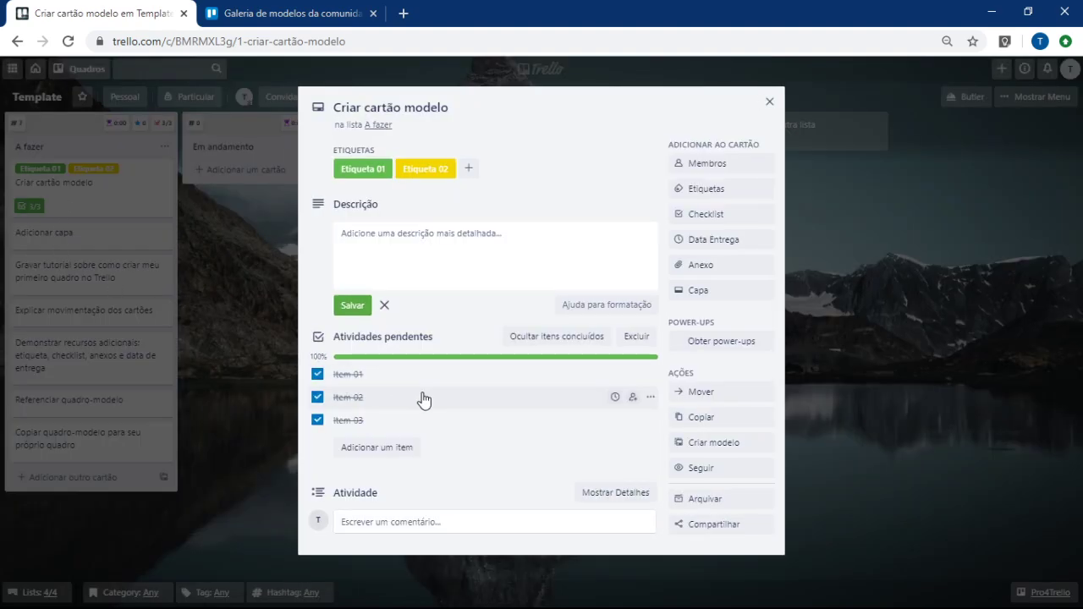
click(710, 242)
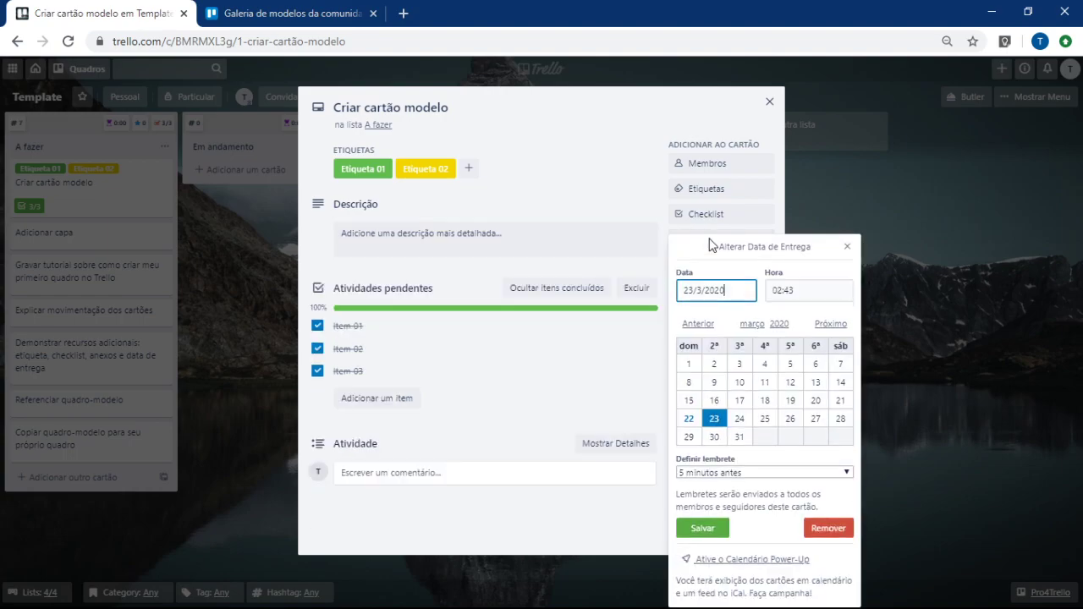
click(738, 419)
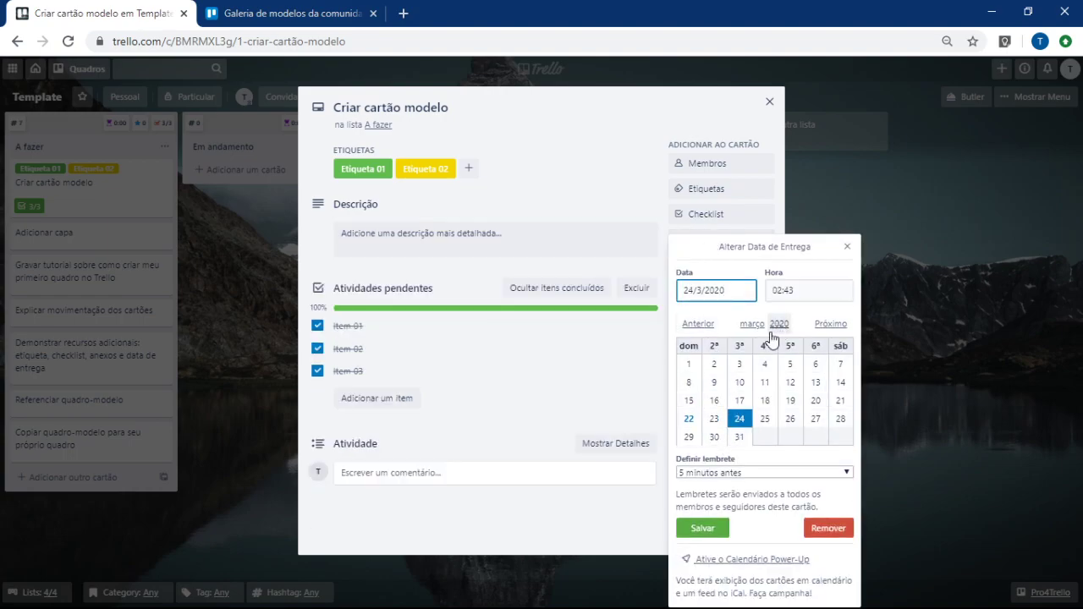
click(819, 291)
text(19)
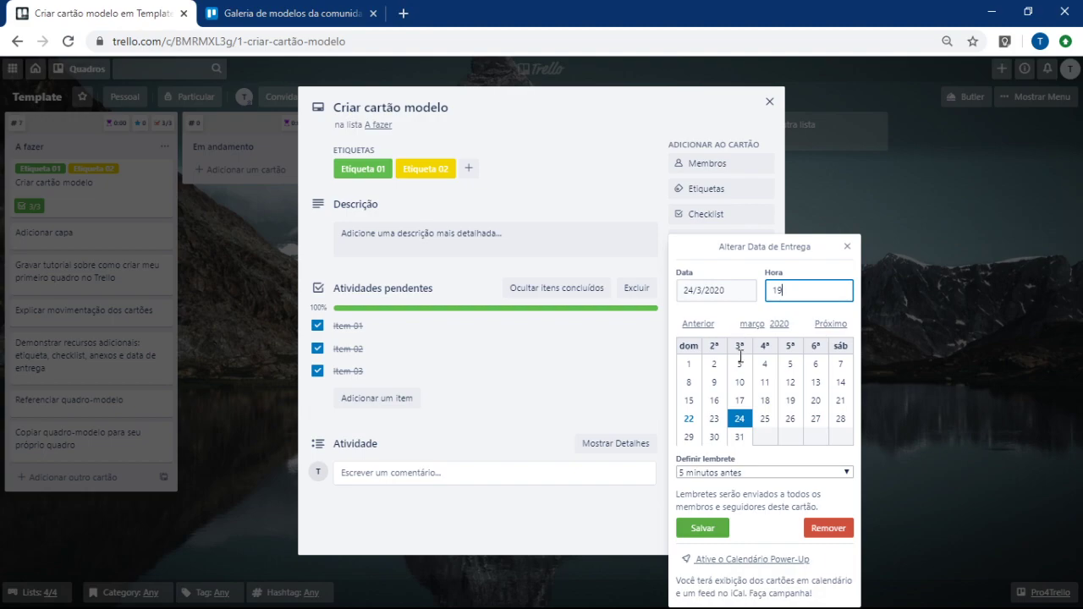
click(702, 528)
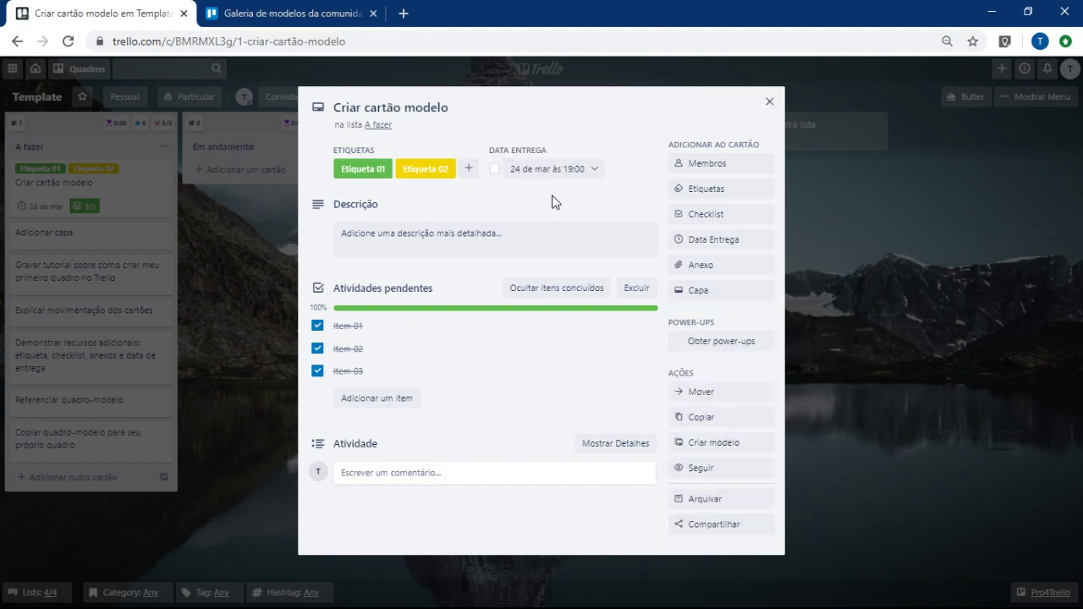
click(769, 101)
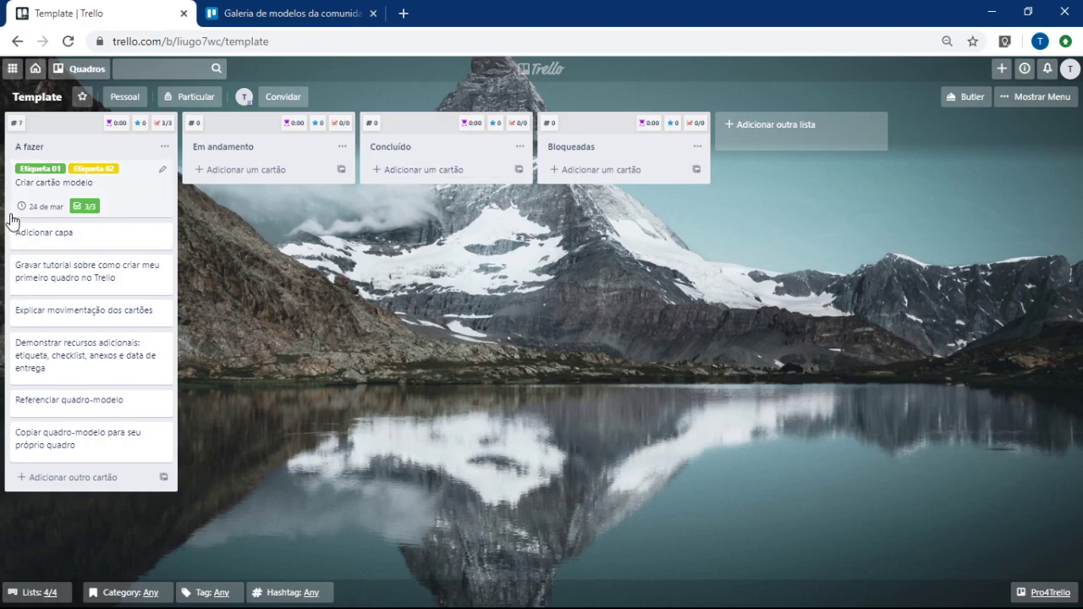
Step: Change the "Criar cartão modelo" card's due date to 22/3/2020, save it and return to the board
click(123, 198)
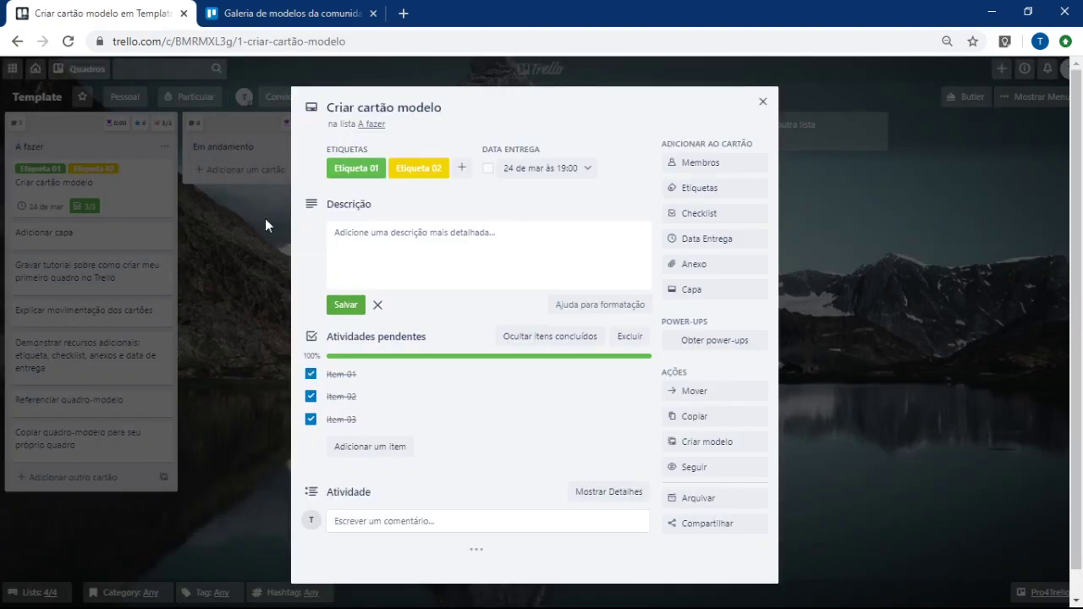
click(696, 239)
click(689, 268)
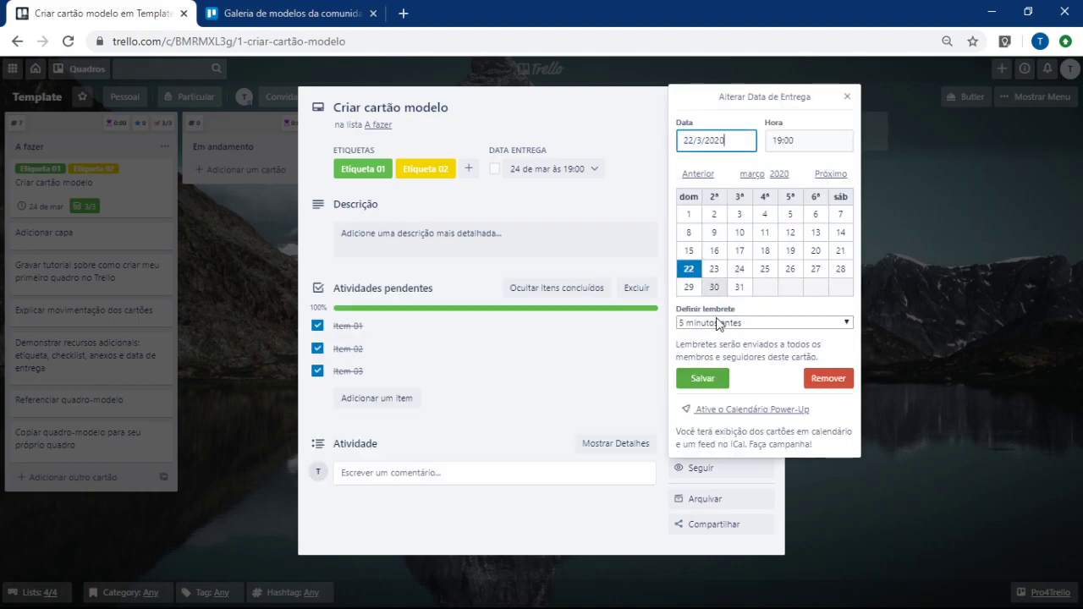
click(705, 377)
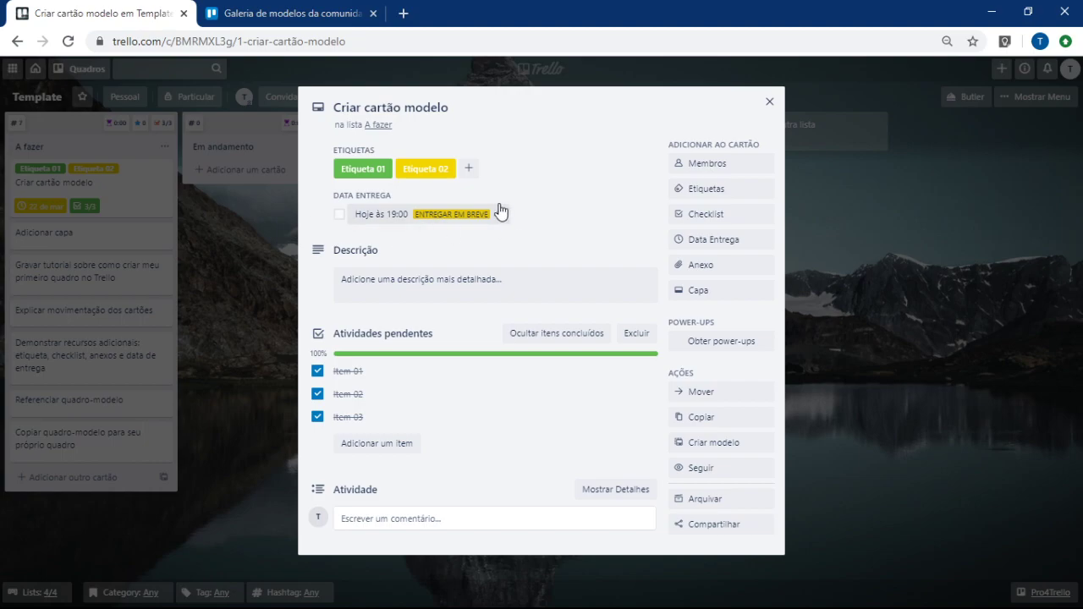
click(769, 102)
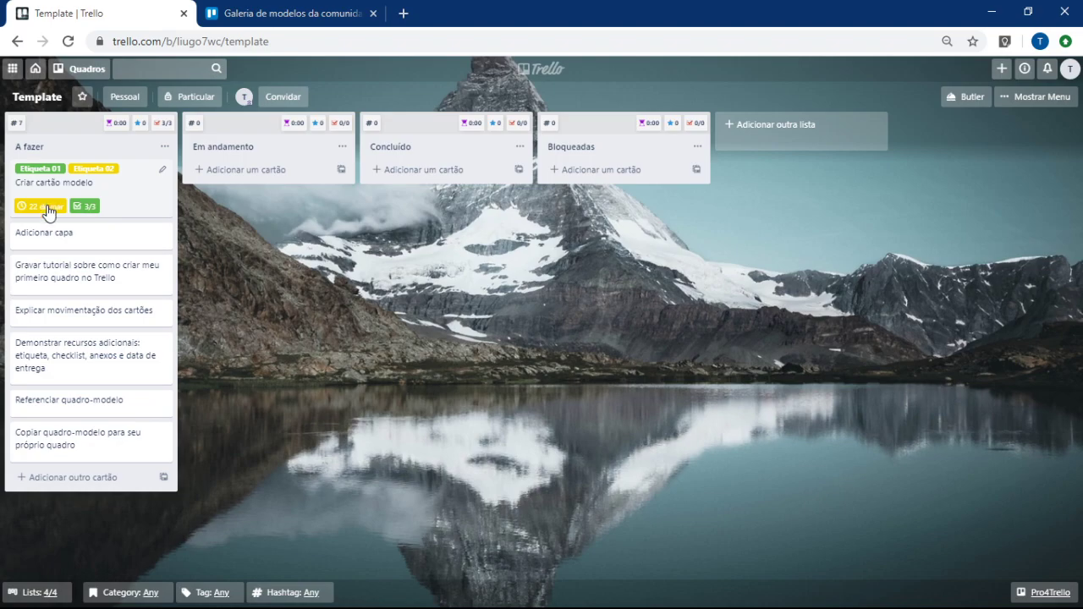
Step: Set the "Criar cartão modelo" card's due date to 20/3/2020, save it and return to the board
click(149, 204)
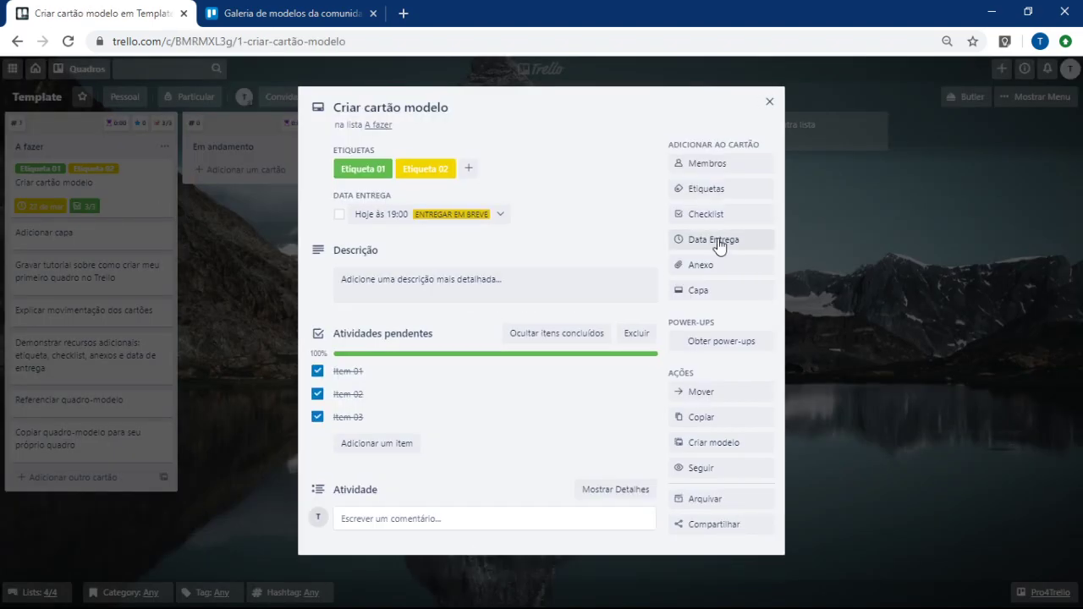
click(719, 240)
click(815, 250)
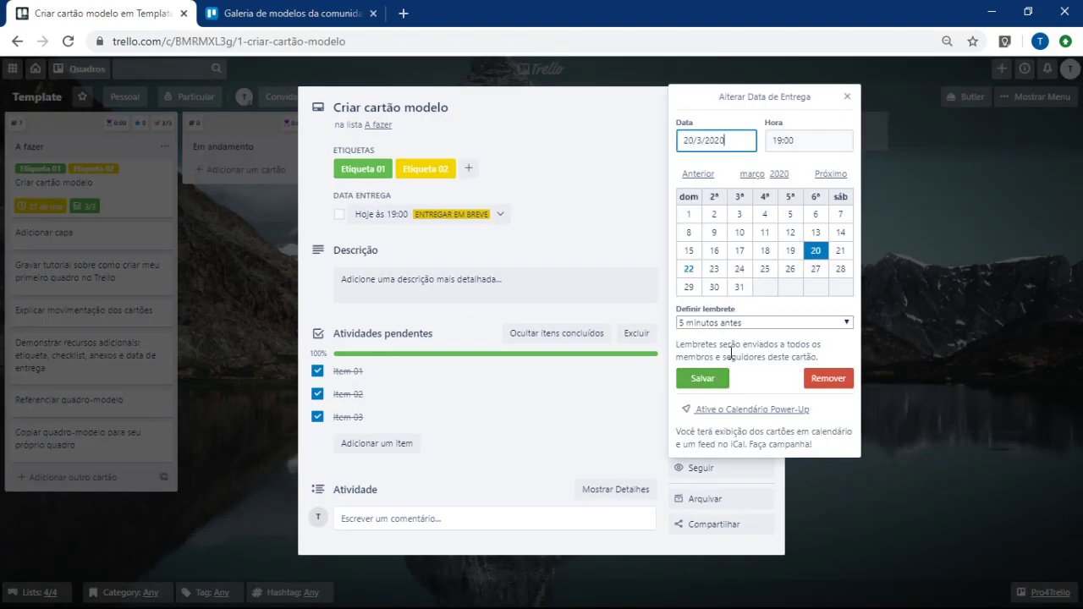
click(703, 378)
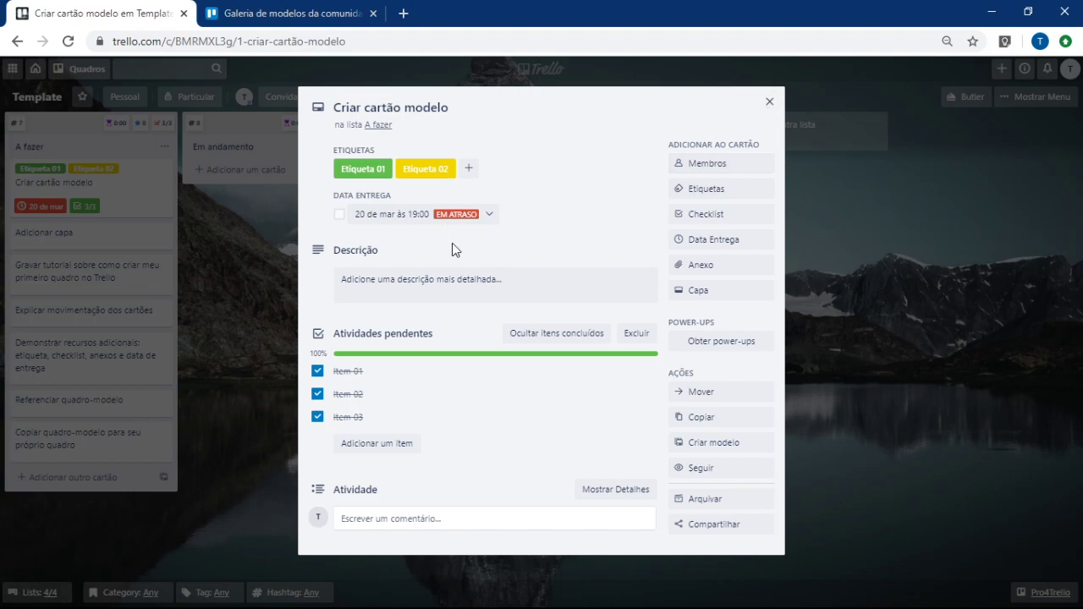
click(769, 102)
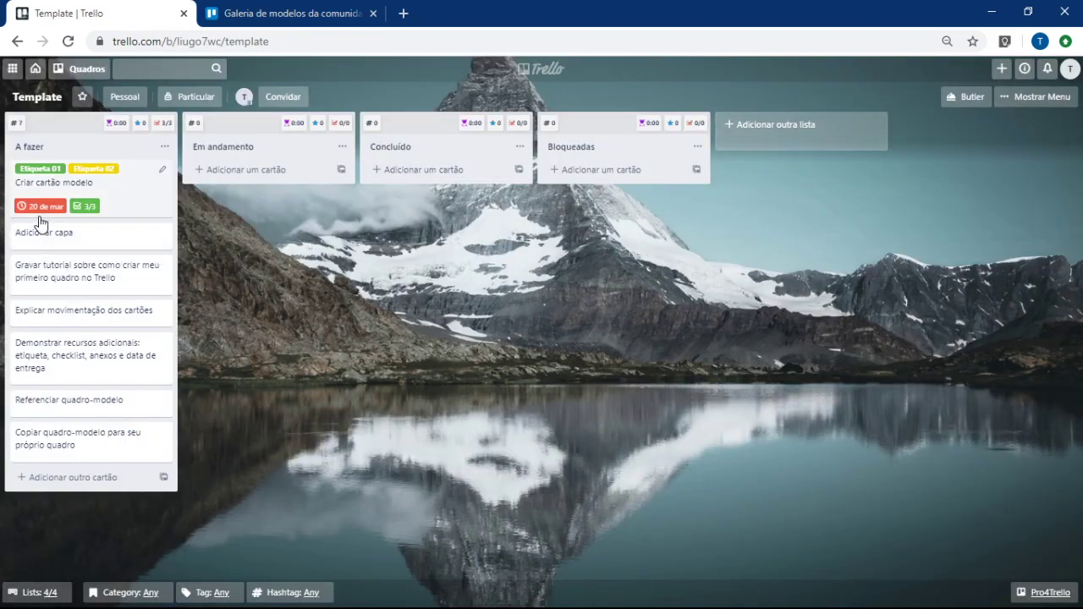
Step: Reopen the "Criar cartão modelo" card and examine the available sources for attaching files or links
click(131, 200)
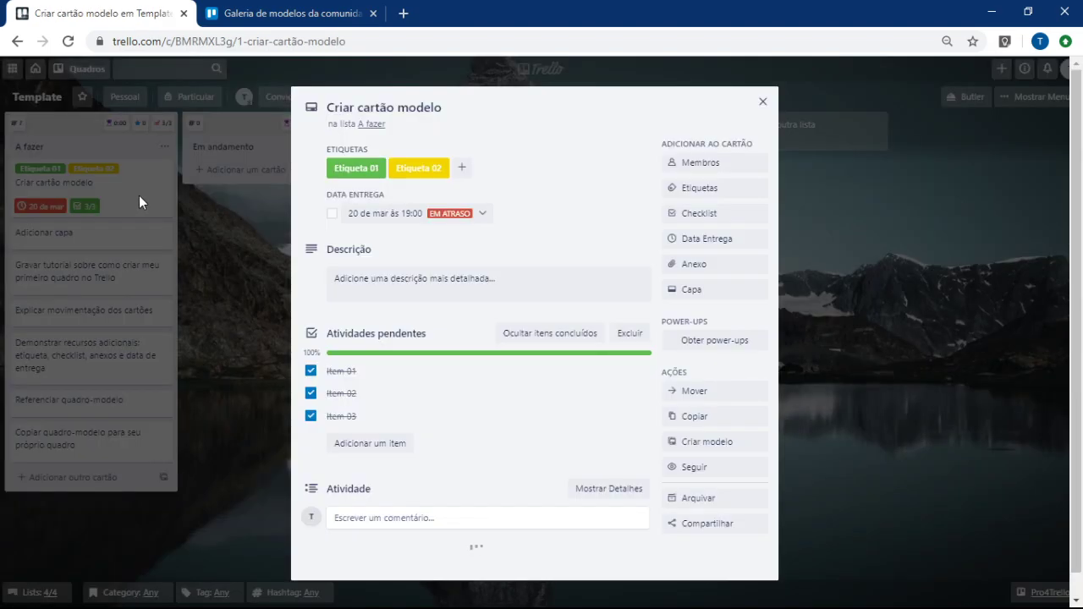
click(723, 266)
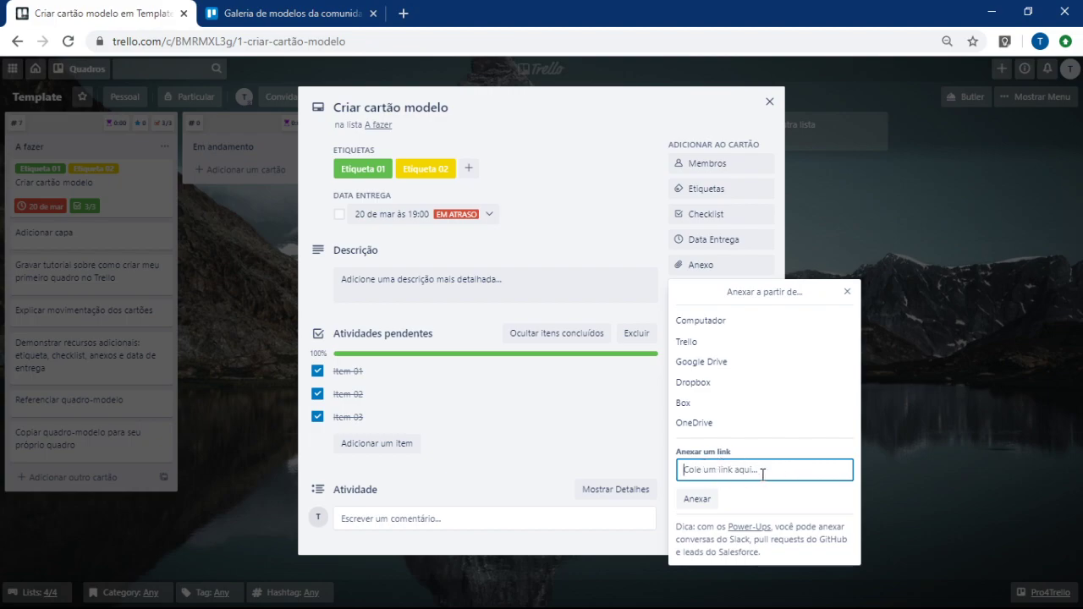
click(847, 292)
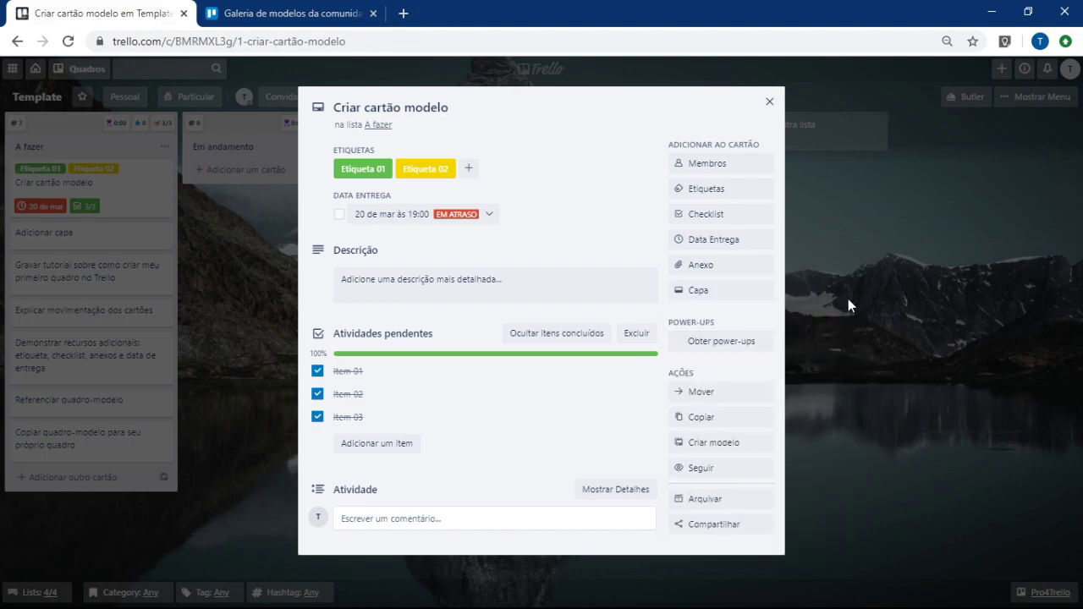
Step: Browse the suggested "Perspective" cover photos and set the yellow and dark blue building image as the card's cover
click(711, 298)
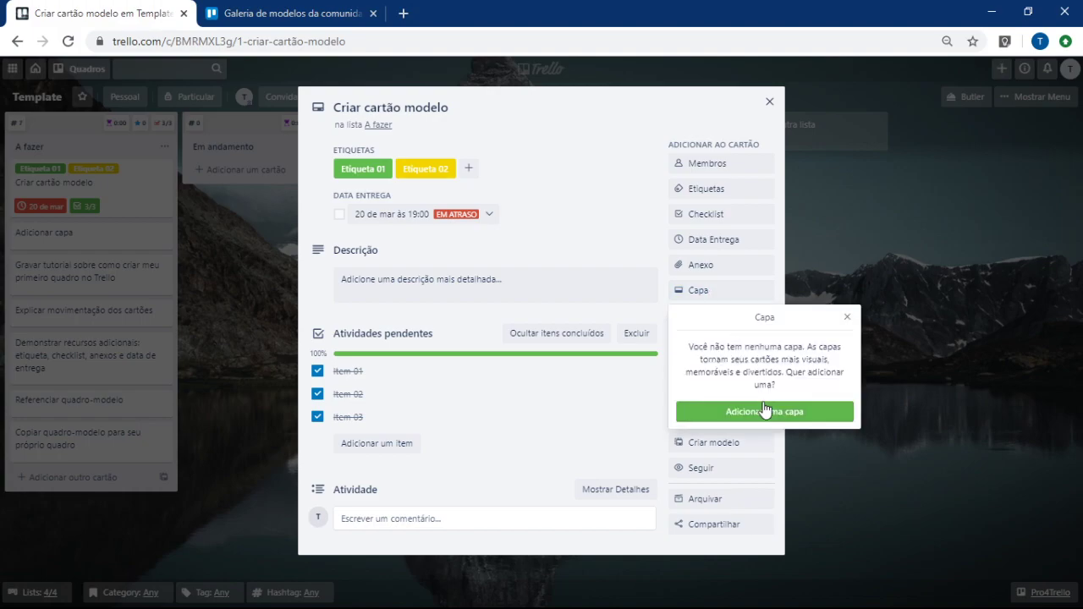
click(764, 413)
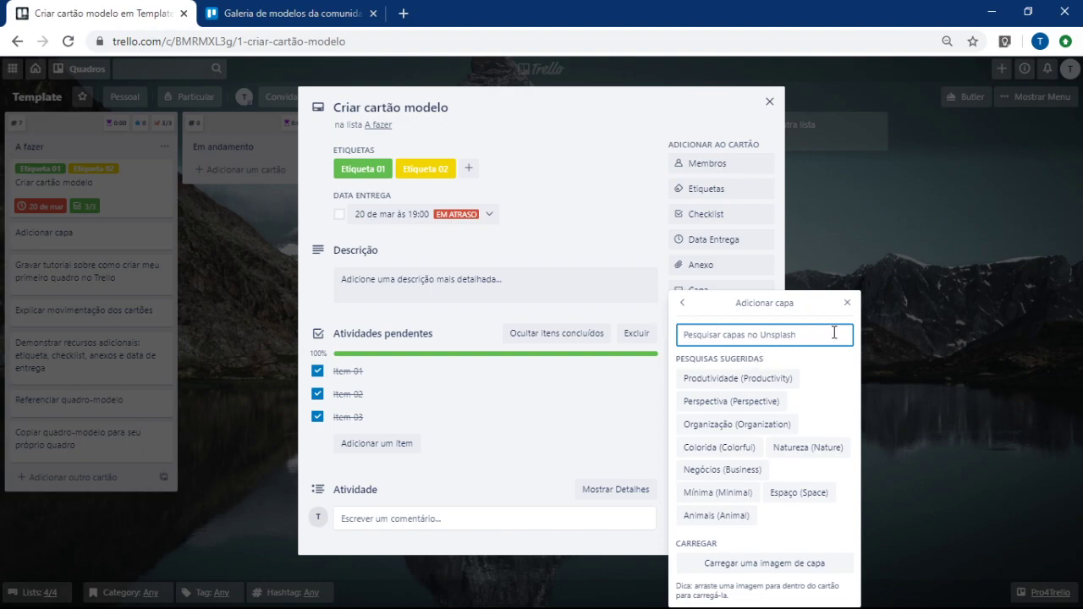
click(731, 404)
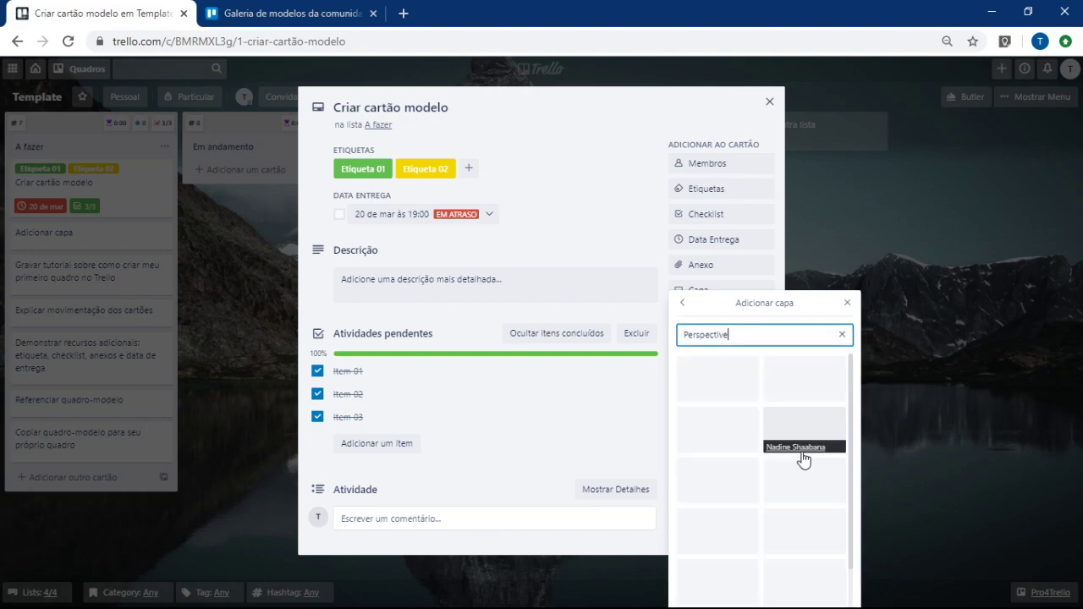
scroll(798, 372, down, 2)
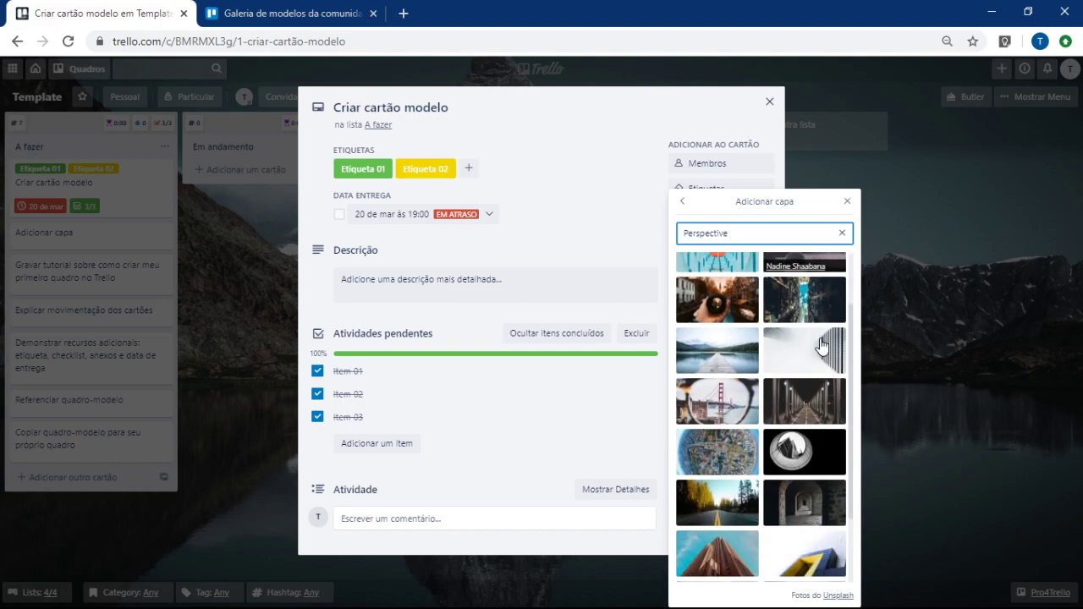
scroll(795, 385, down, 3)
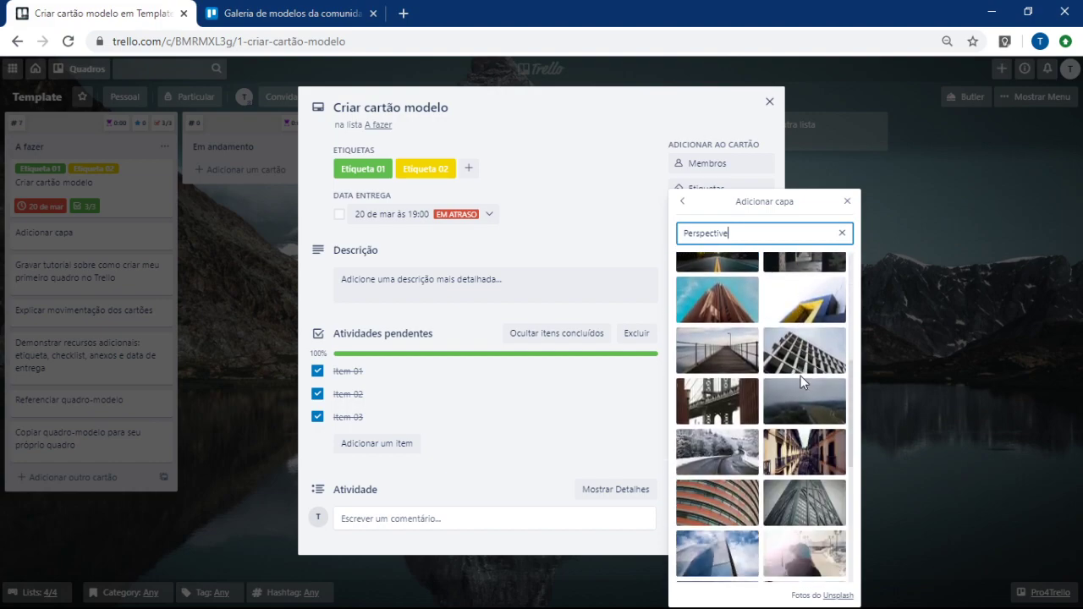
click(808, 299)
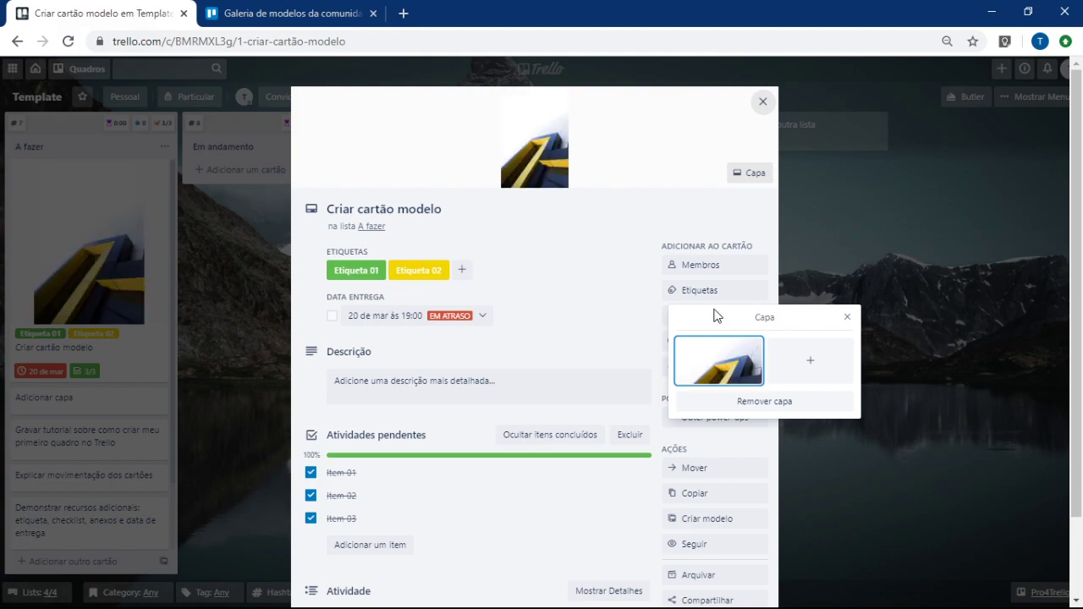
Step: Leave the cover options, check the new cover on the board, and view the reopened "Criar cartão modelo" card
click(847, 320)
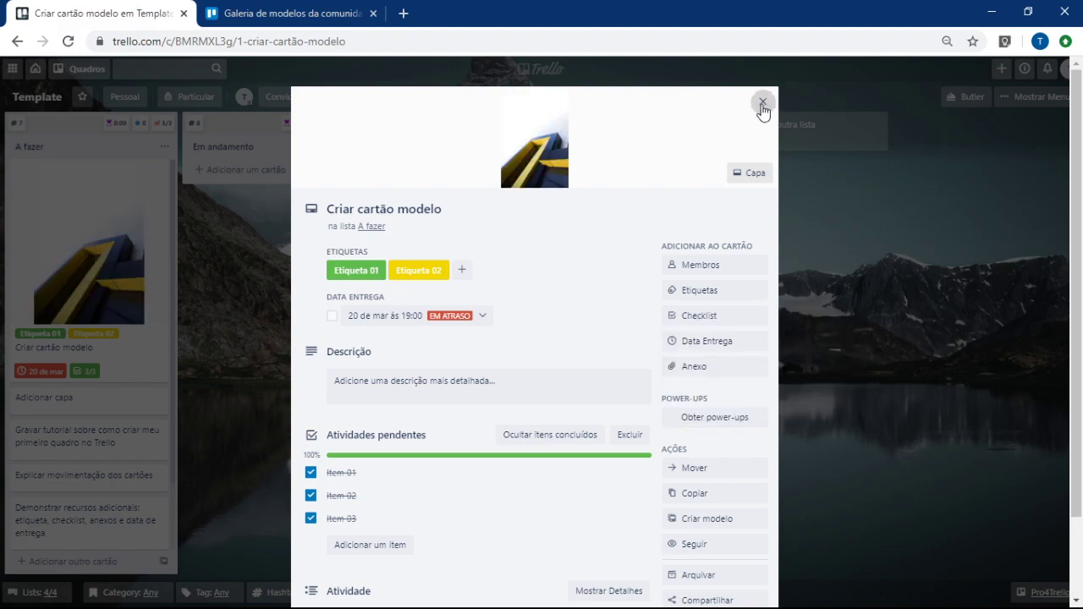
click(762, 103)
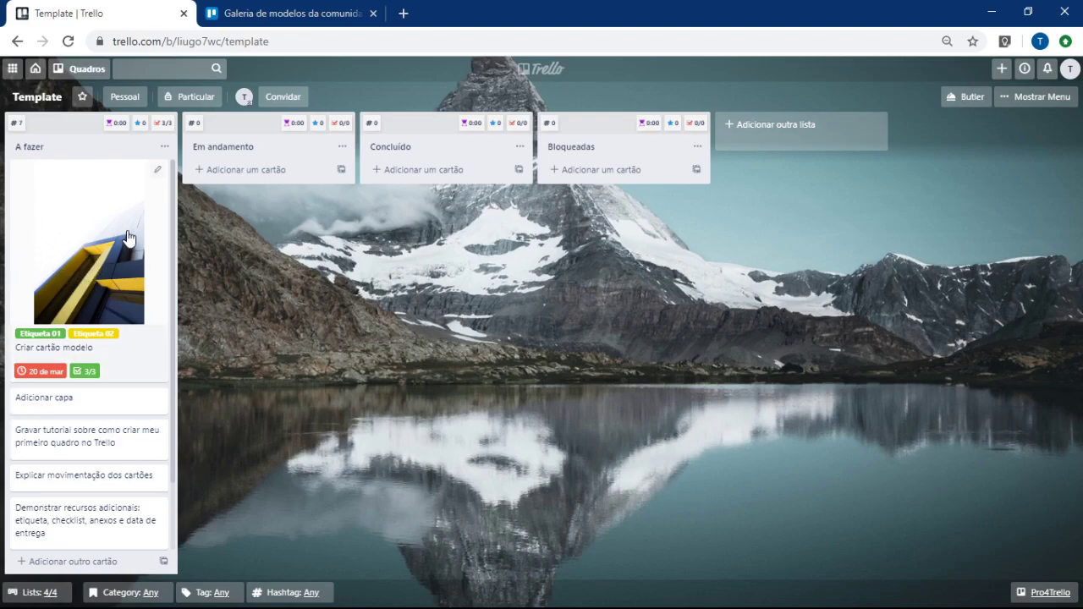
click(161, 230)
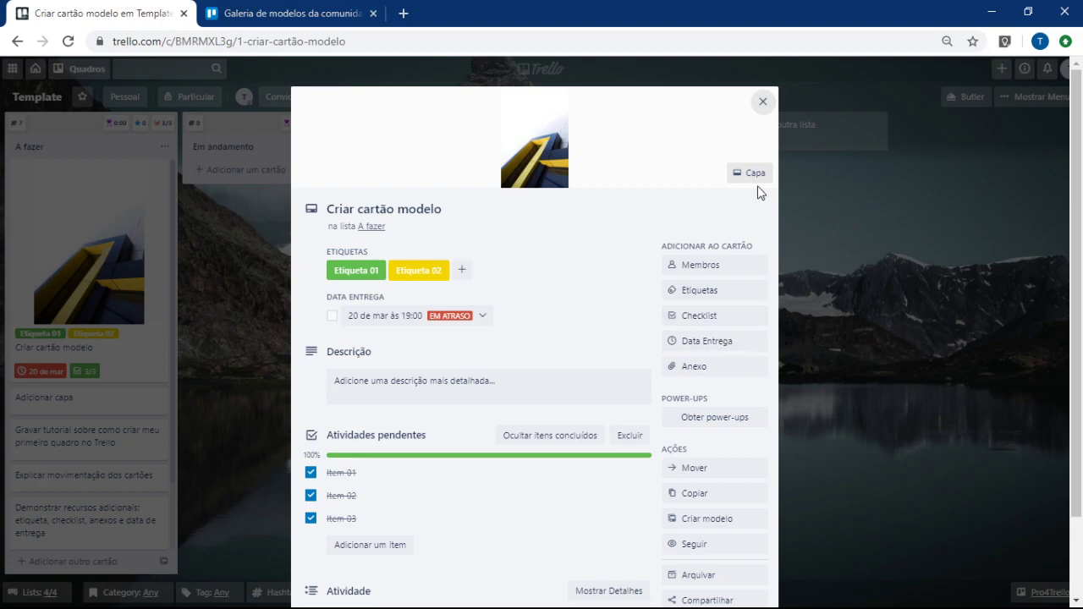
click(762, 101)
Step: Move the "Criar cartão modelo" card from "A fazer" to "Em andamento" and on to "Concluído"
scroll(84, 375, down, 2)
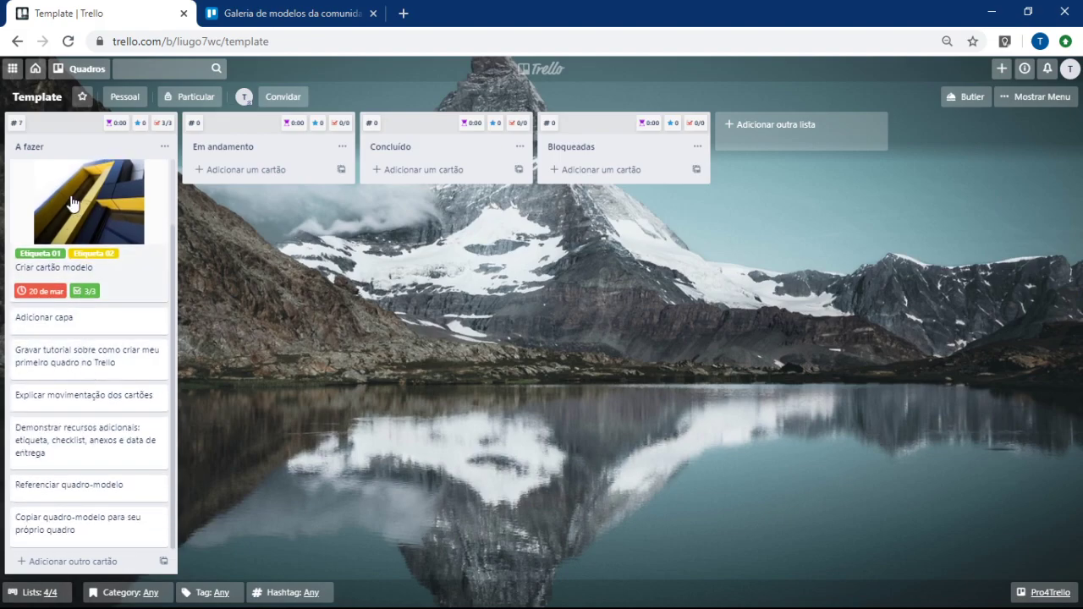
drag(73, 201, 230, 256)
drag(224, 209, 389, 254)
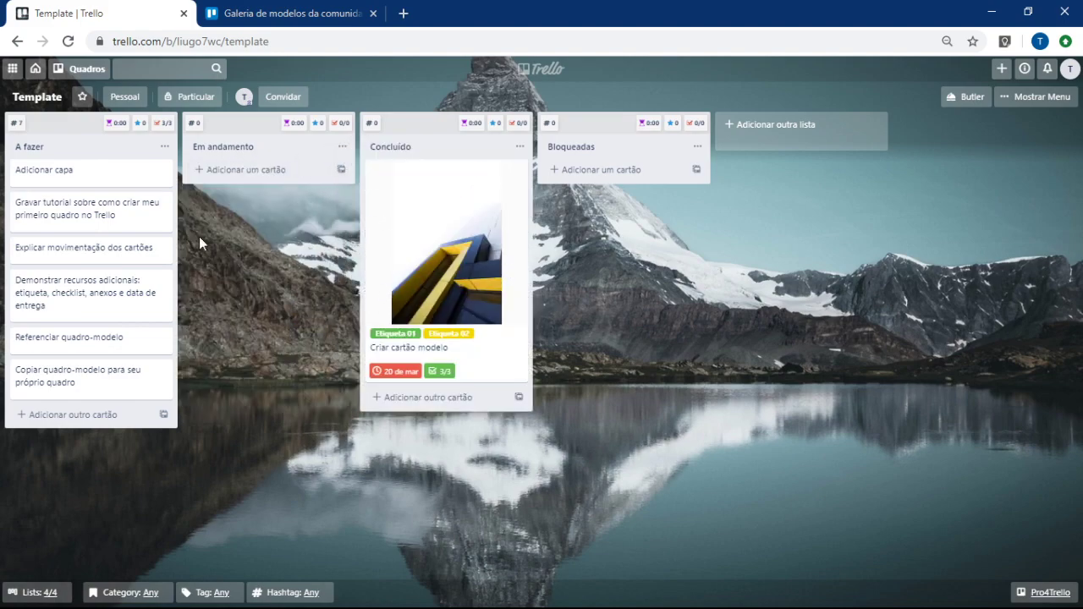
Step: Move "Adicionar capa" and the "Gravar tutorial" card to "Em andamento", and return "Criar cartão modelo" to "A fazer" below "Explicar movimentação dos cartões"
drag(67, 174, 234, 217)
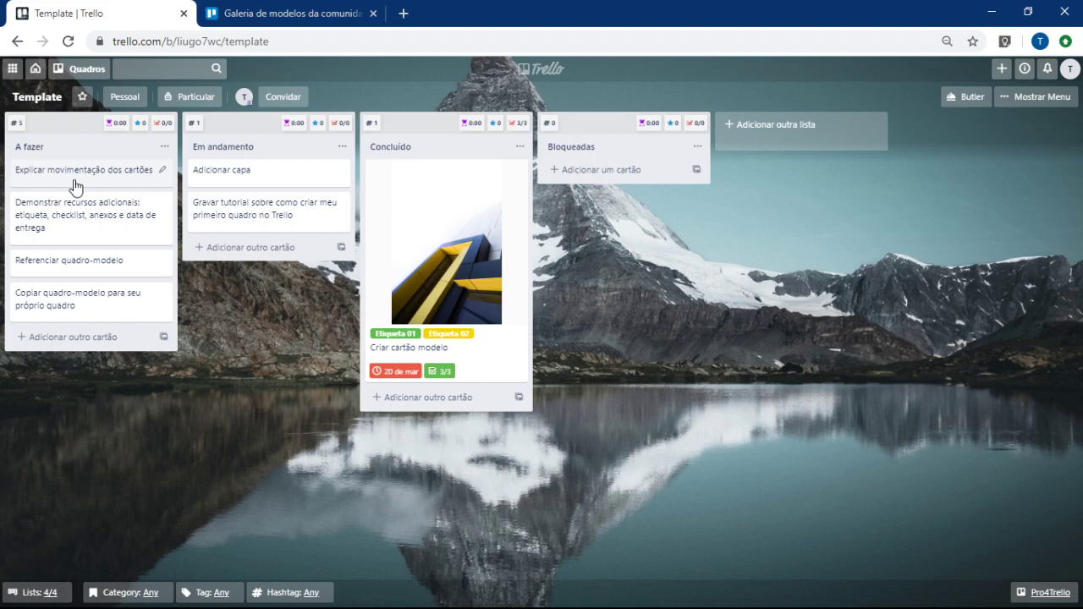
drag(439, 186, 104, 115)
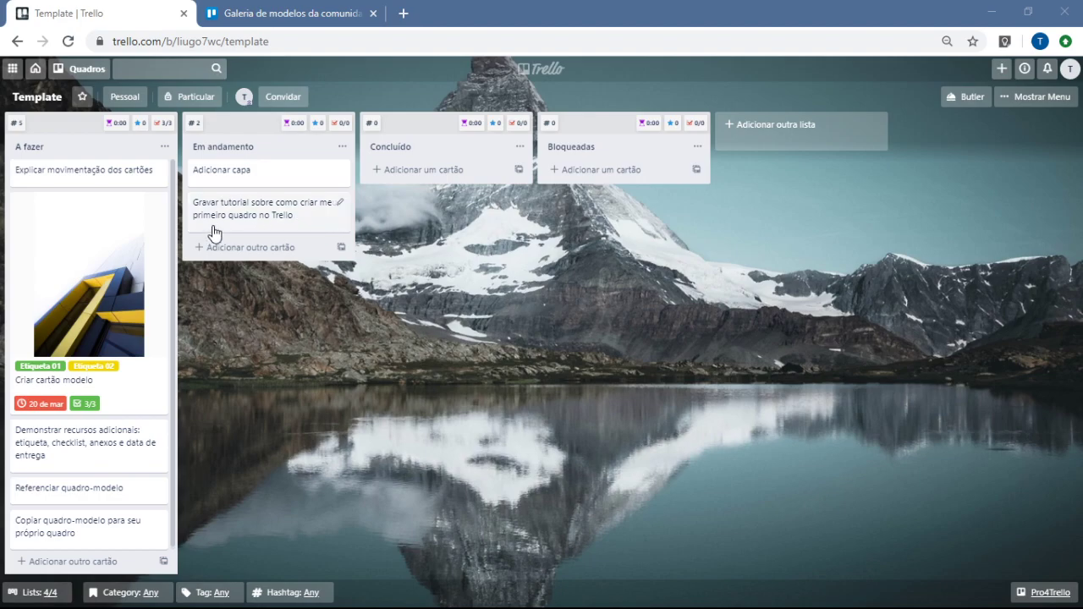
click(331, 39)
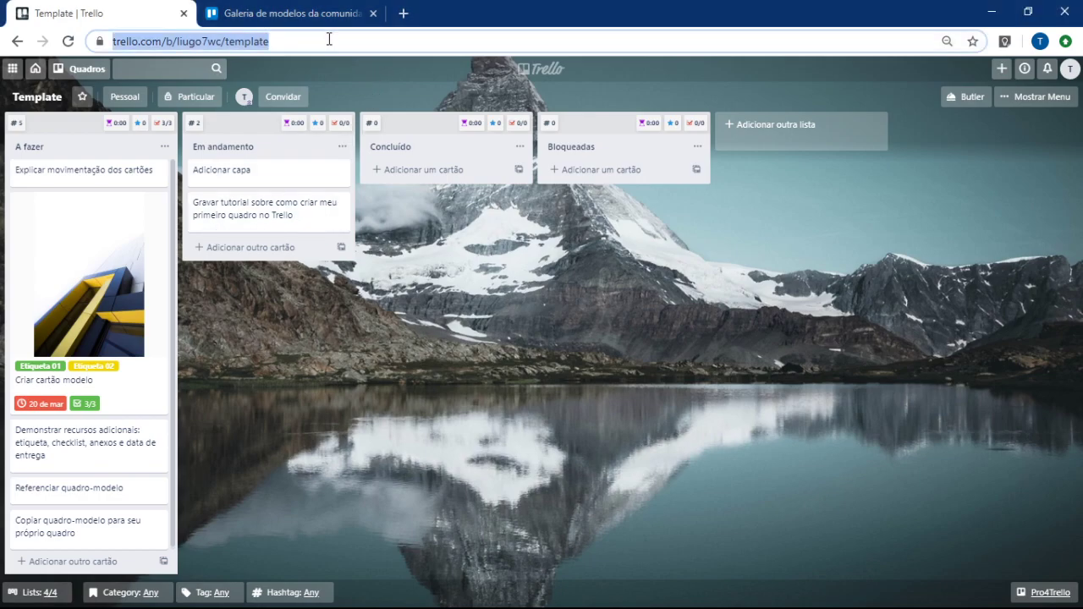
text(https://trello.com/b/qlzLXiho)
key(Return)
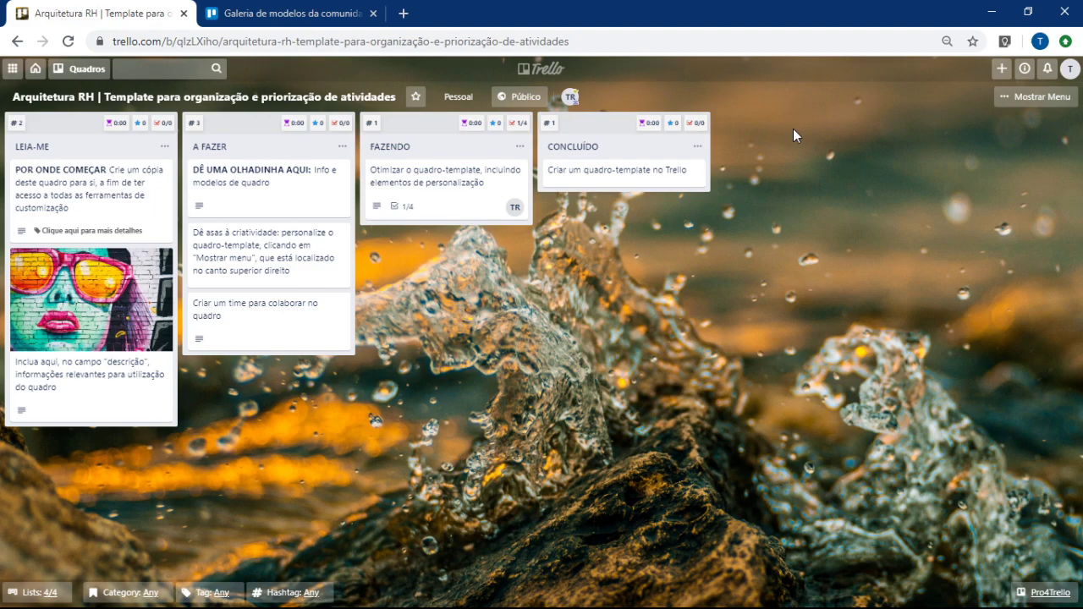
Step: Copy the "Arquitetura RH" template board as a private board titled "Meu primeiro quadro", keeping its cards and template cards
click(1042, 99)
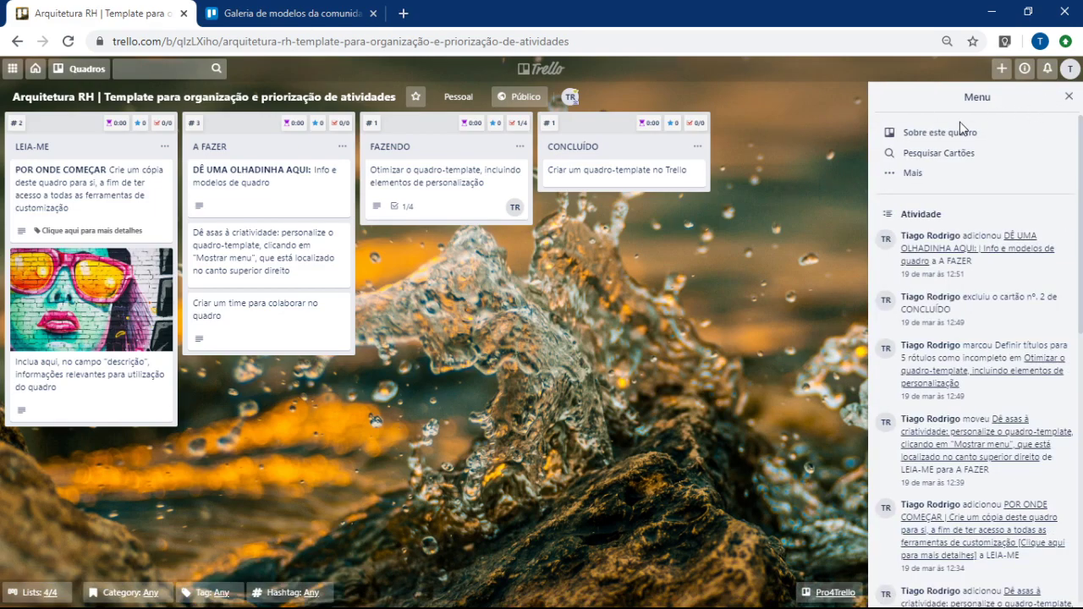
click(913, 173)
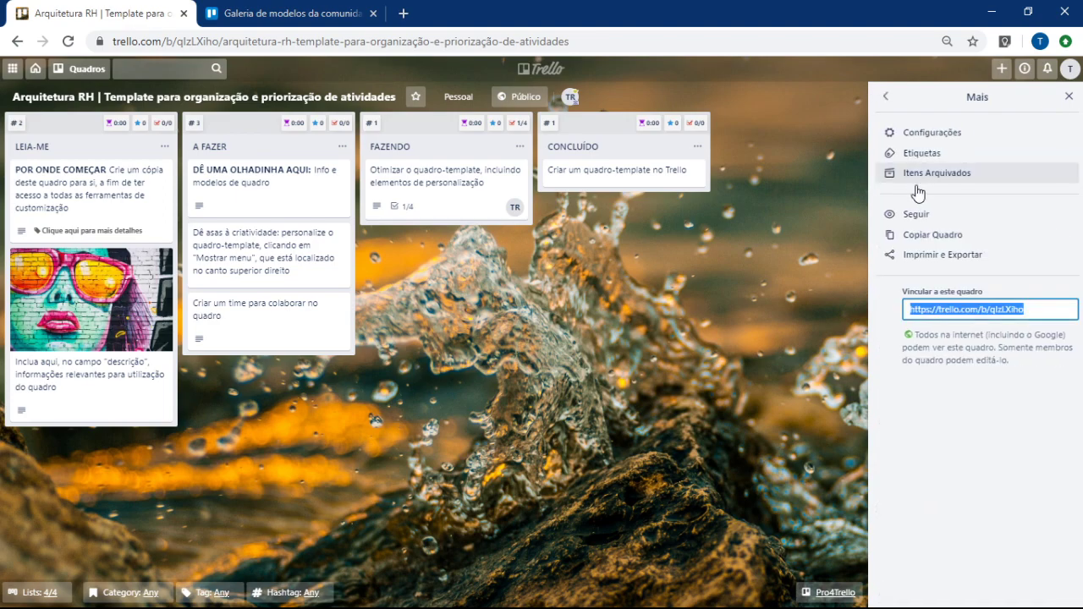
click(939, 237)
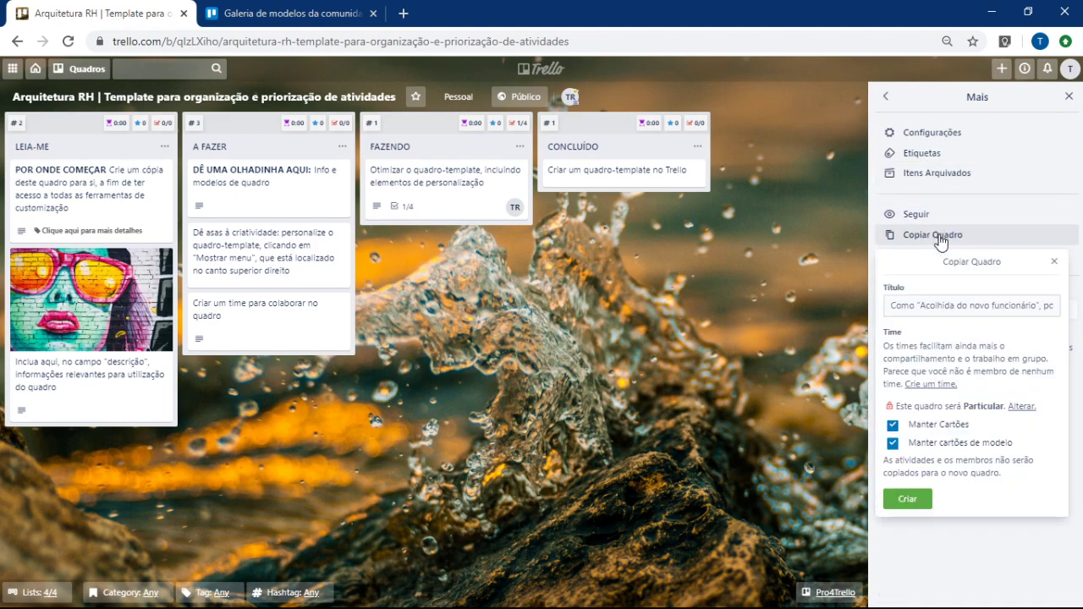
click(901, 308)
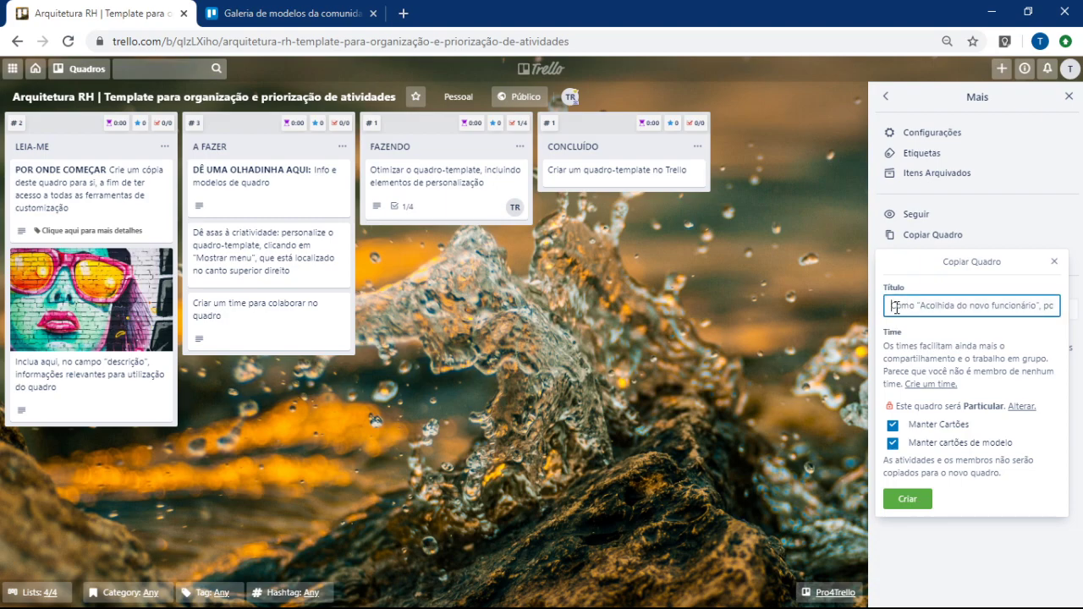
text(Q)
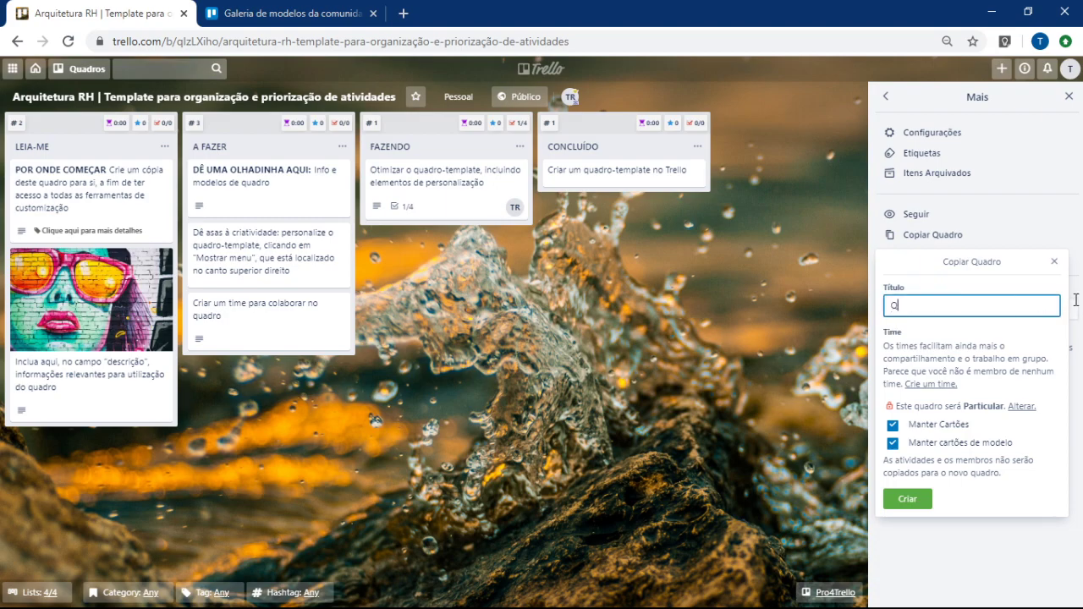
text(u)
key(BackSpace)
key(BackSpace)
text(Meu primeiro quadro)
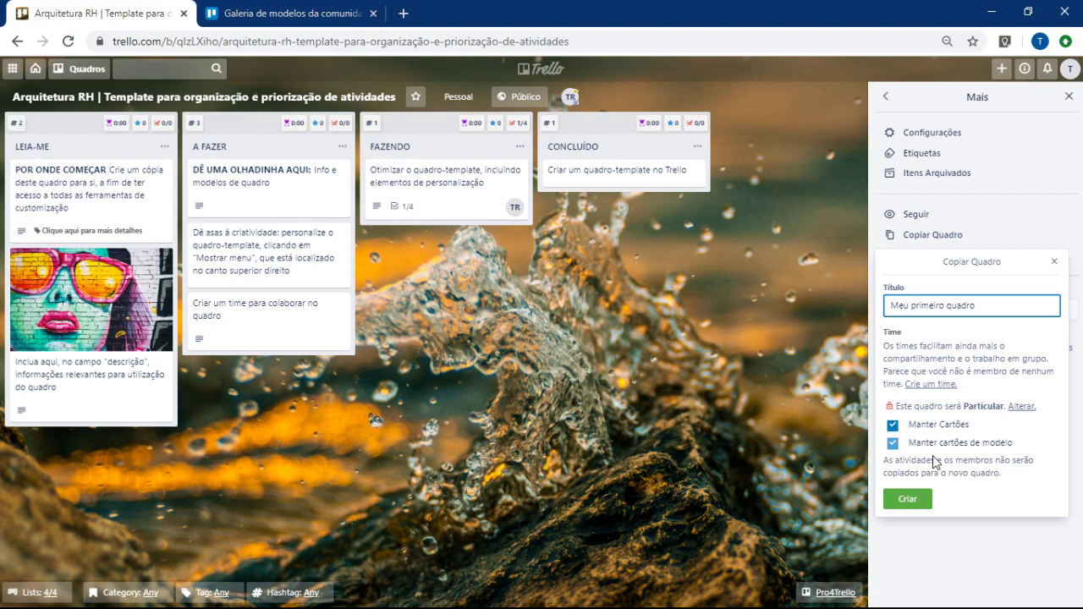
click(907, 502)
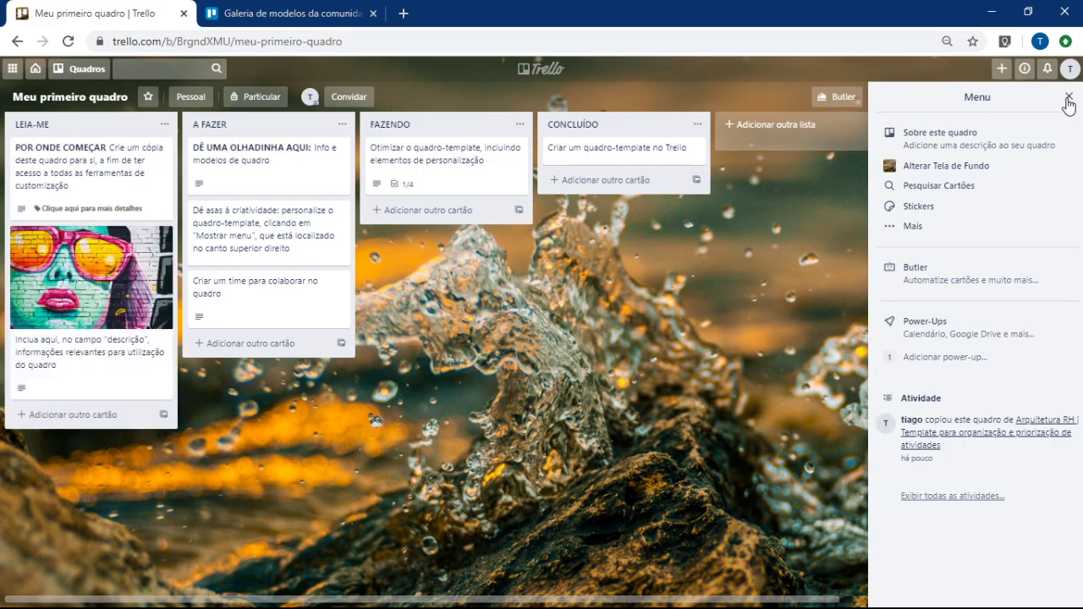
click(1067, 98)
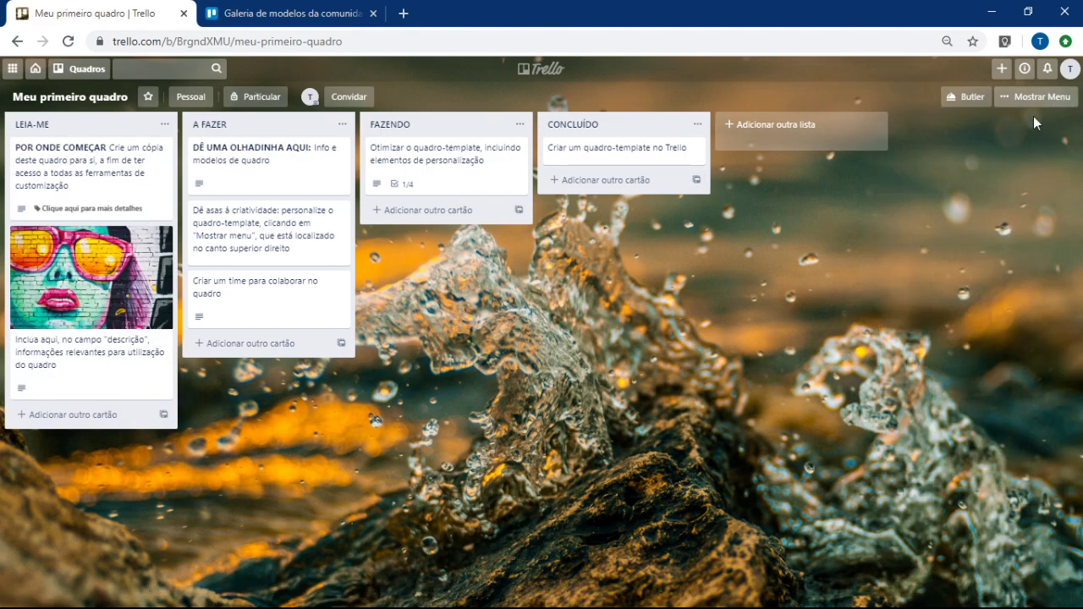
Step: View the copied board in the boards overview and reopen "Meu primeiro quadro"
click(34, 71)
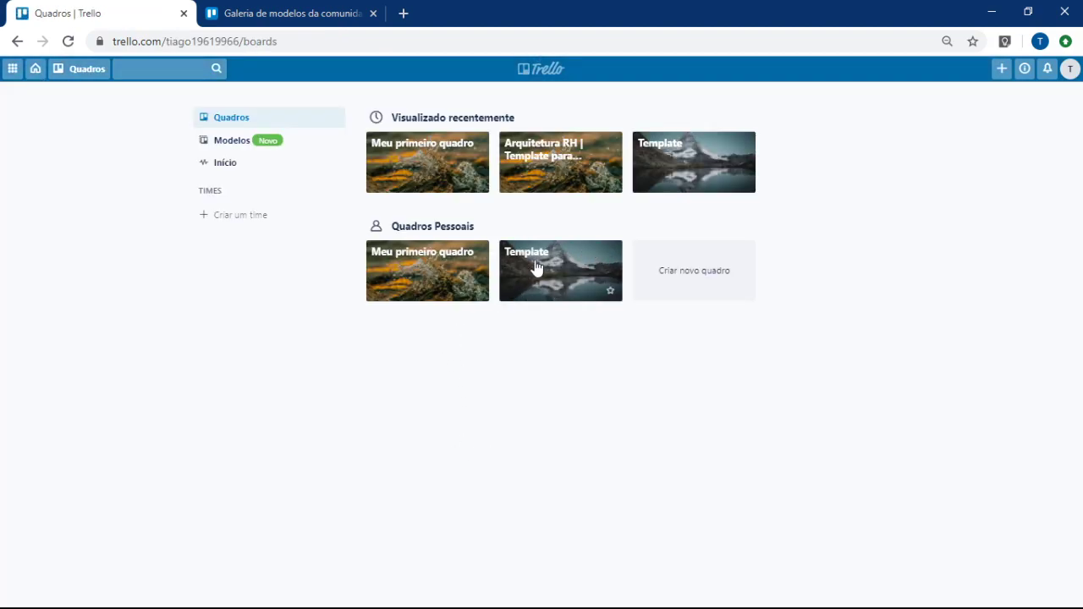
click(442, 269)
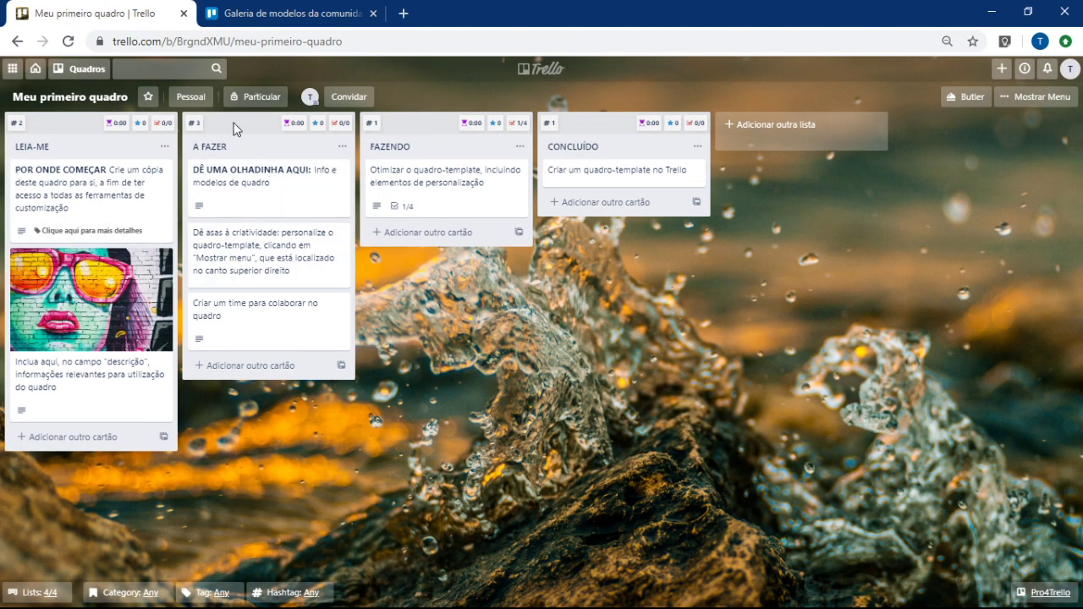
drag(232, 146, 285, 178)
Step: Change the background of "Meu primeiro quadro" to the dark blue underwater shark photo from Unsplash
click(1033, 99)
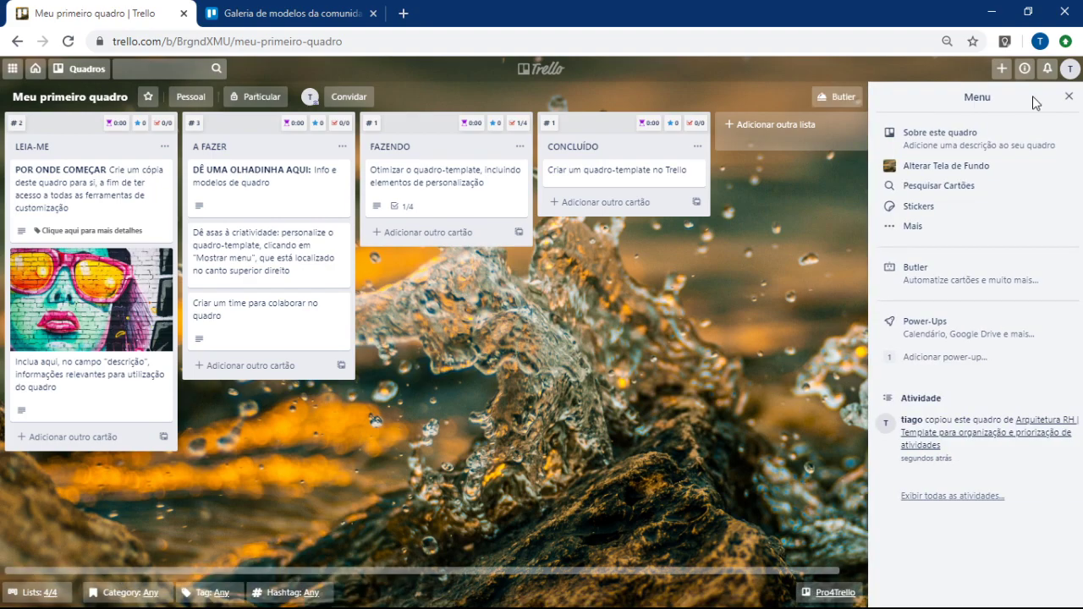
click(986, 167)
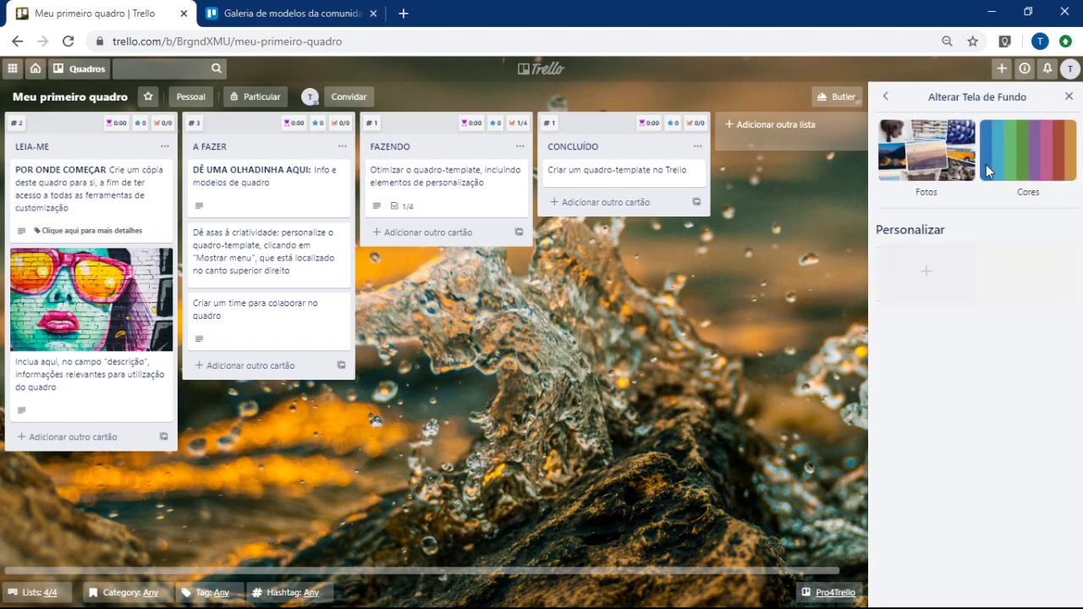
click(924, 152)
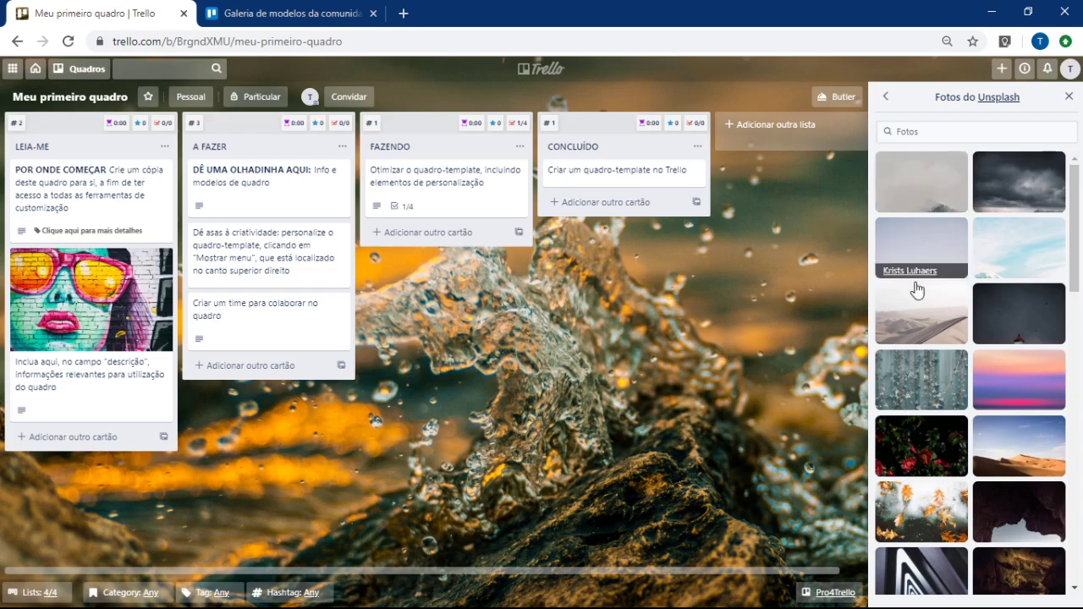
scroll(951, 380, down, 3)
scroll(954, 379, down, 5)
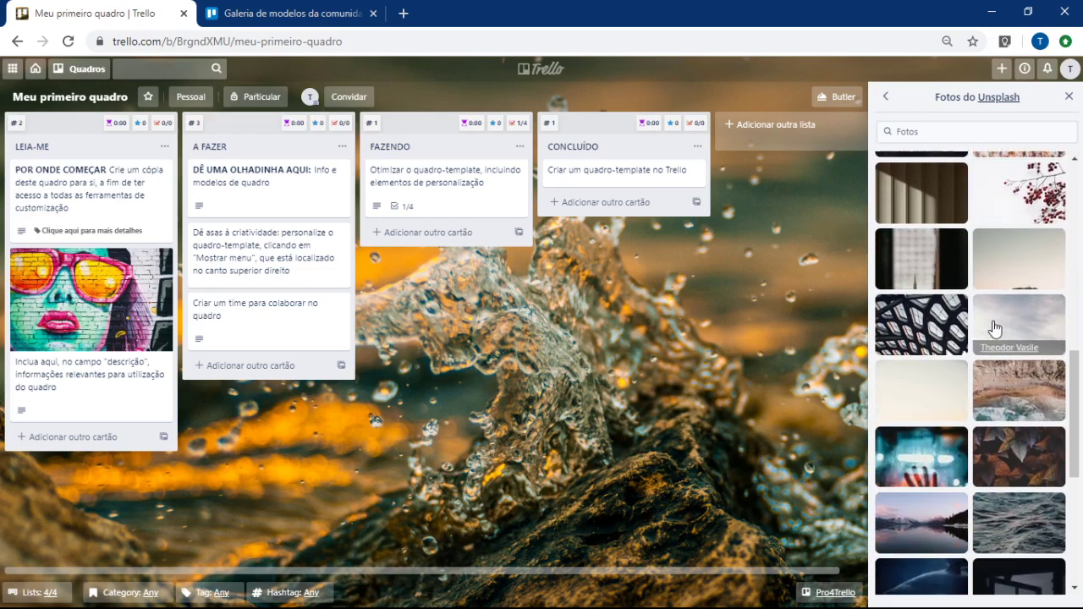
click(943, 361)
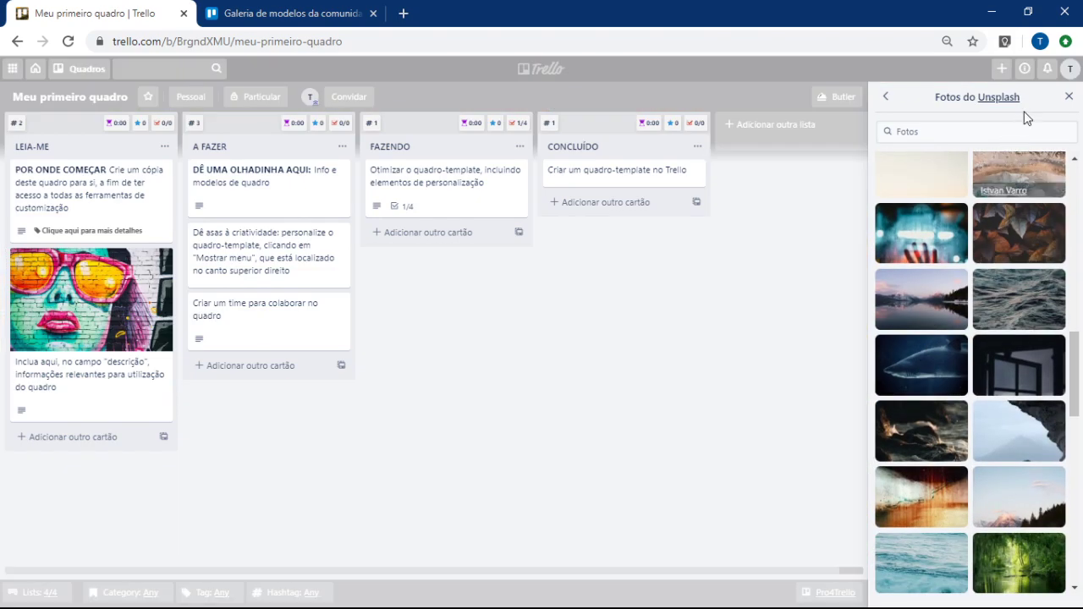
click(1070, 100)
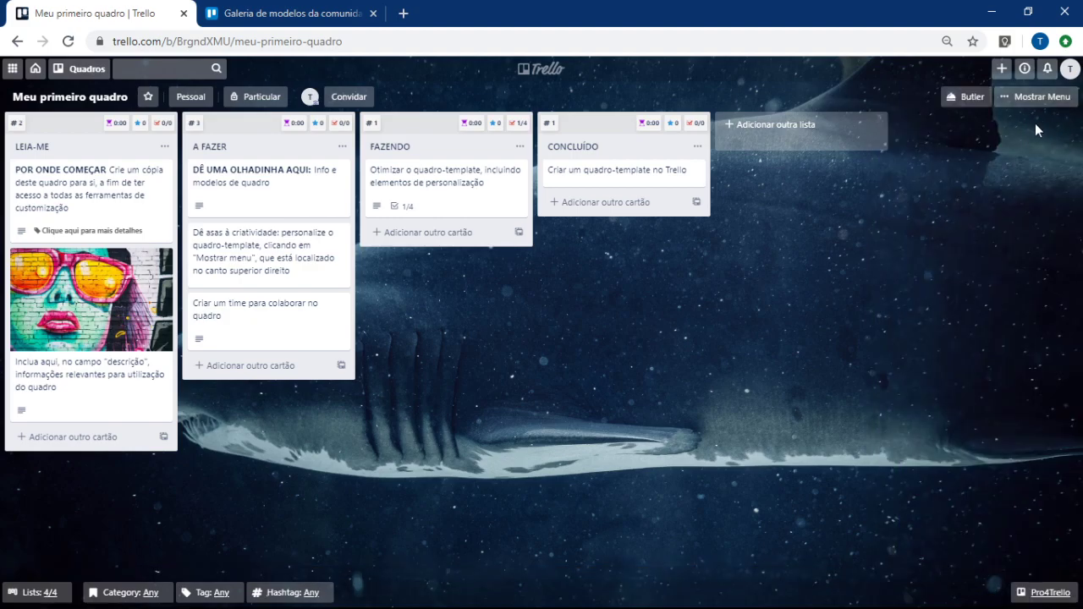
Step: Examine the board's additional options, such as settings, labels, archived items, copying, exporting and the board link
click(1023, 102)
click(885, 98)
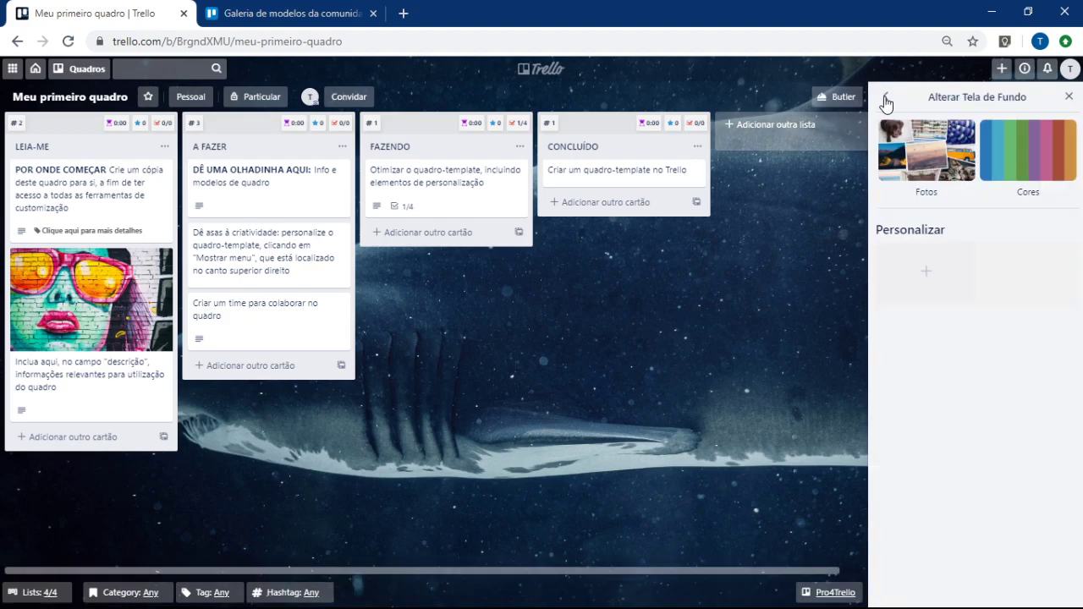
click(885, 98)
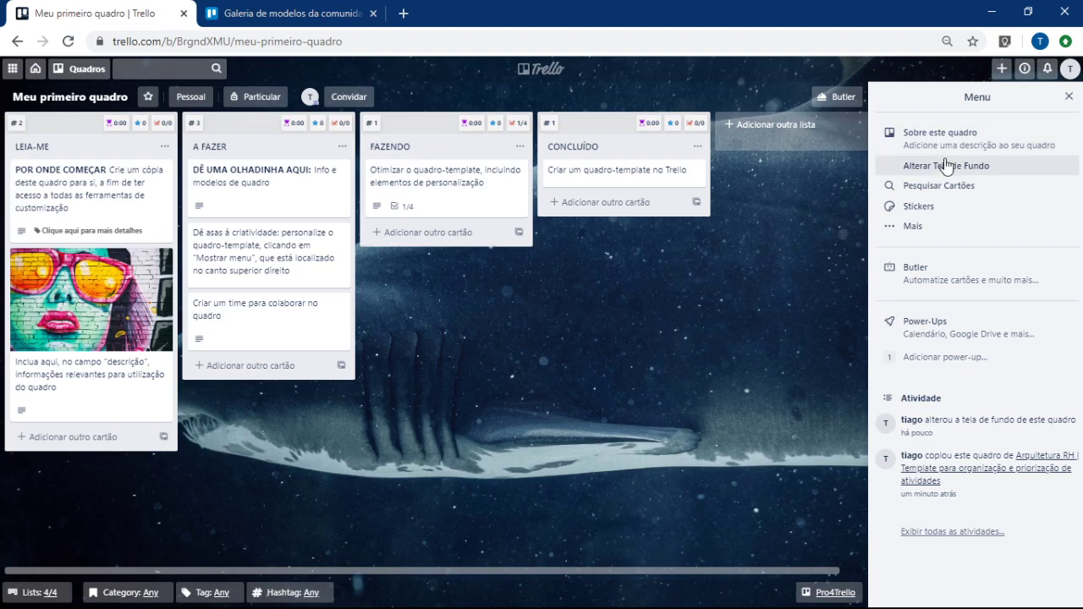
click(946, 225)
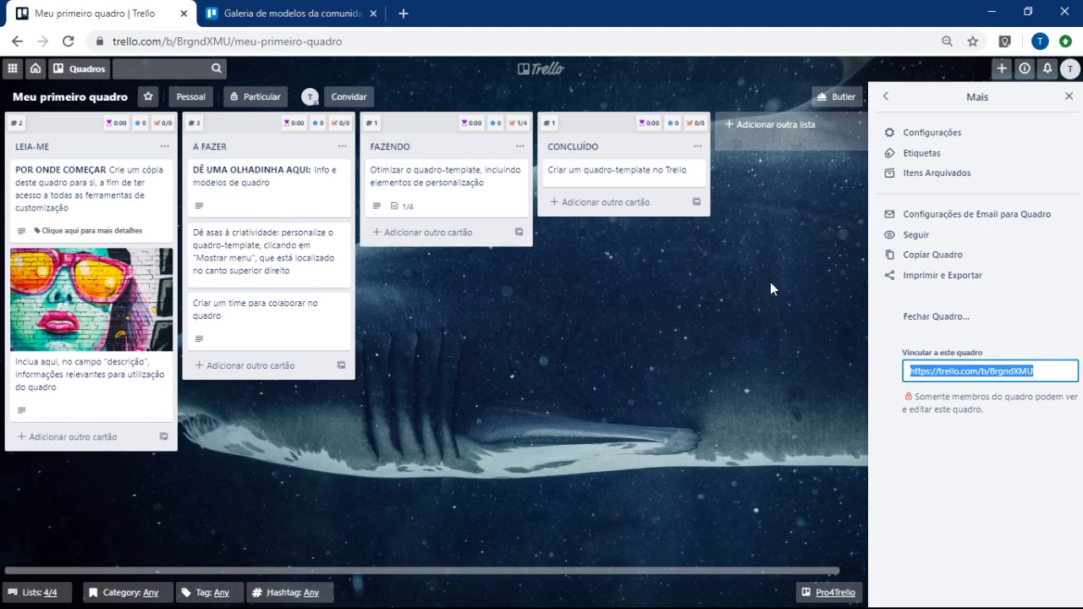
Step: Check the new background in the boards overview and open "Meu primeiro quadro" again from the personal boards
click(55, 69)
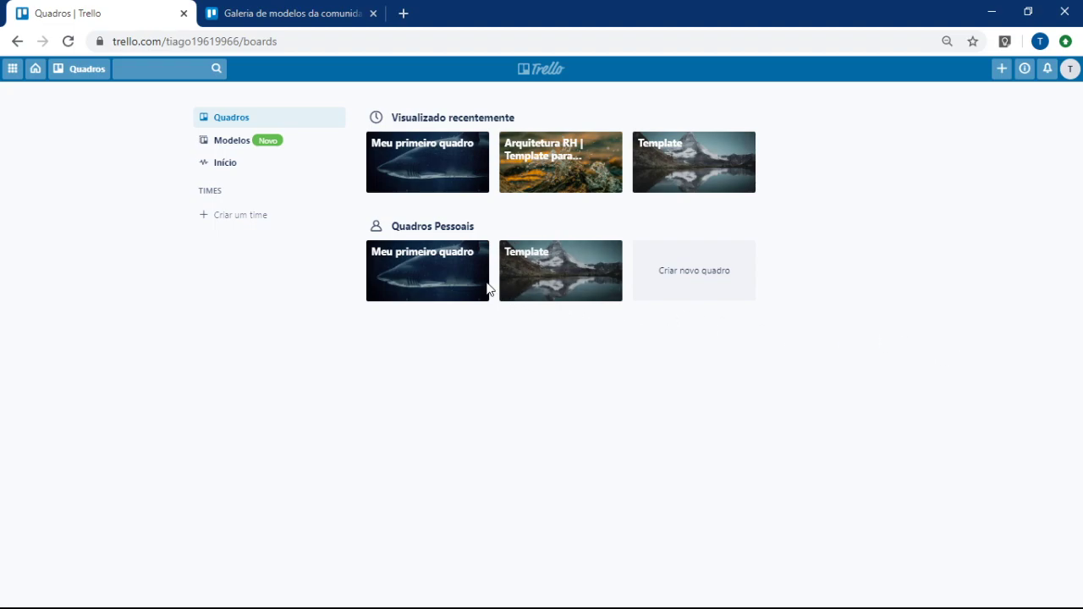
click(415, 262)
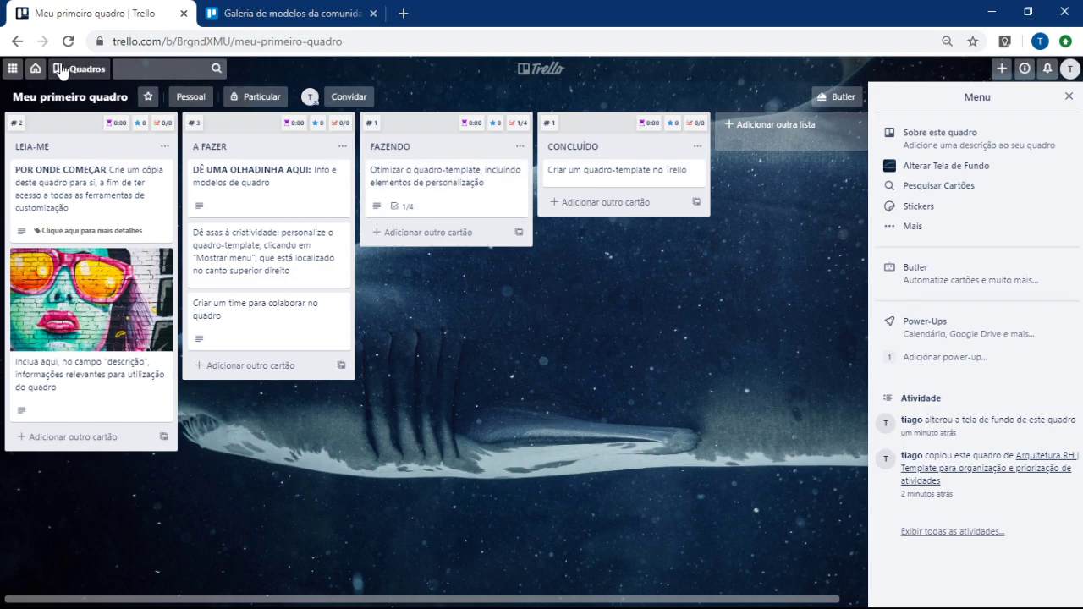
click(1065, 98)
click(1040, 96)
Step: Mark "Meu primeiro quadro" as a starred board in the boards list and return to the board
click(13, 70)
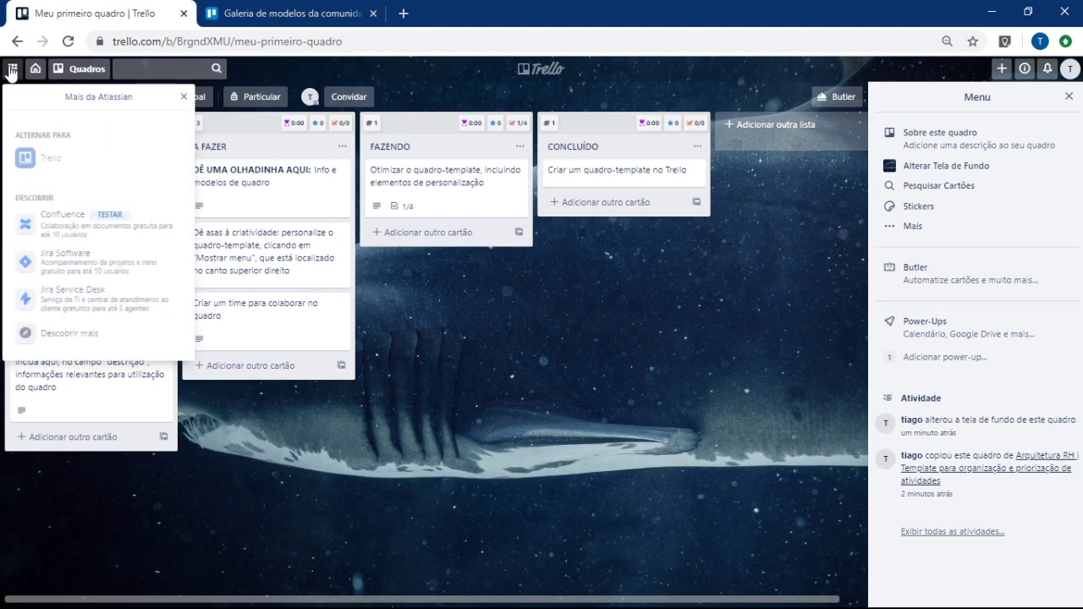
click(67, 76)
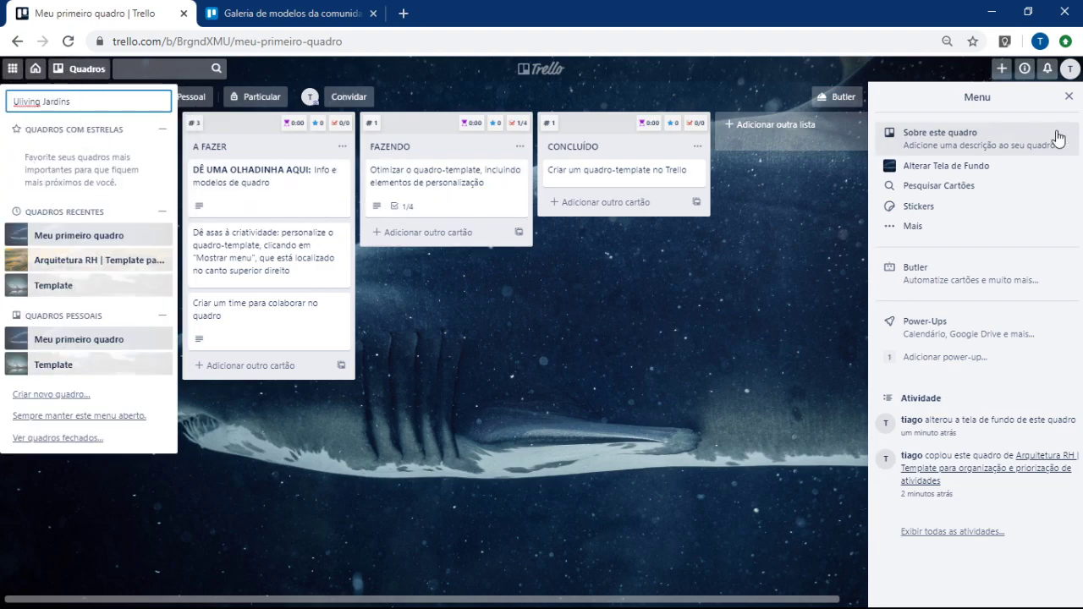
click(1068, 97)
click(85, 74)
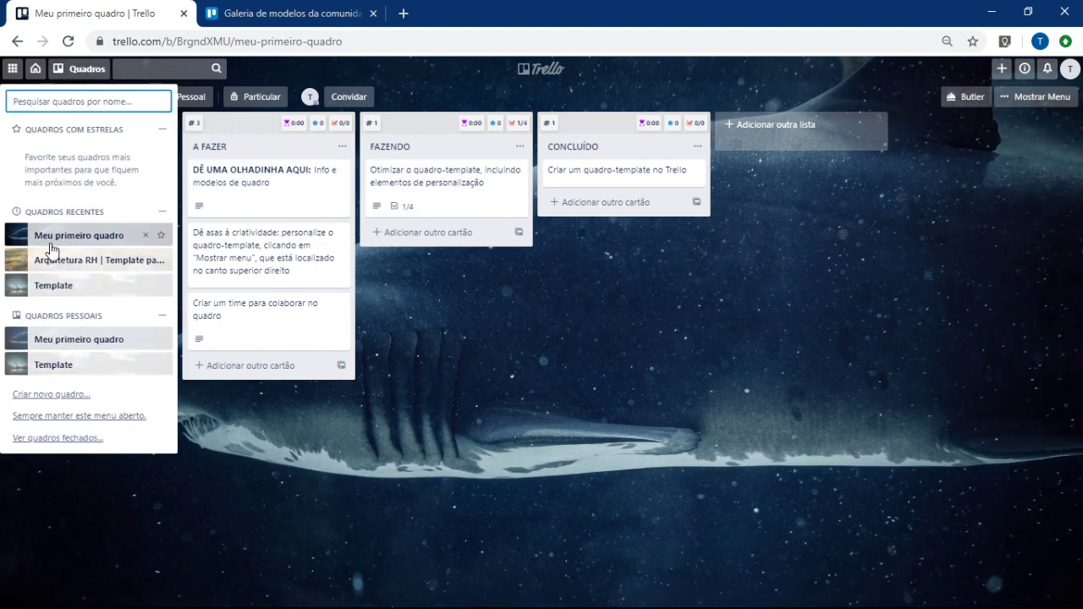
mouse_move(153, 237)
click(162, 236)
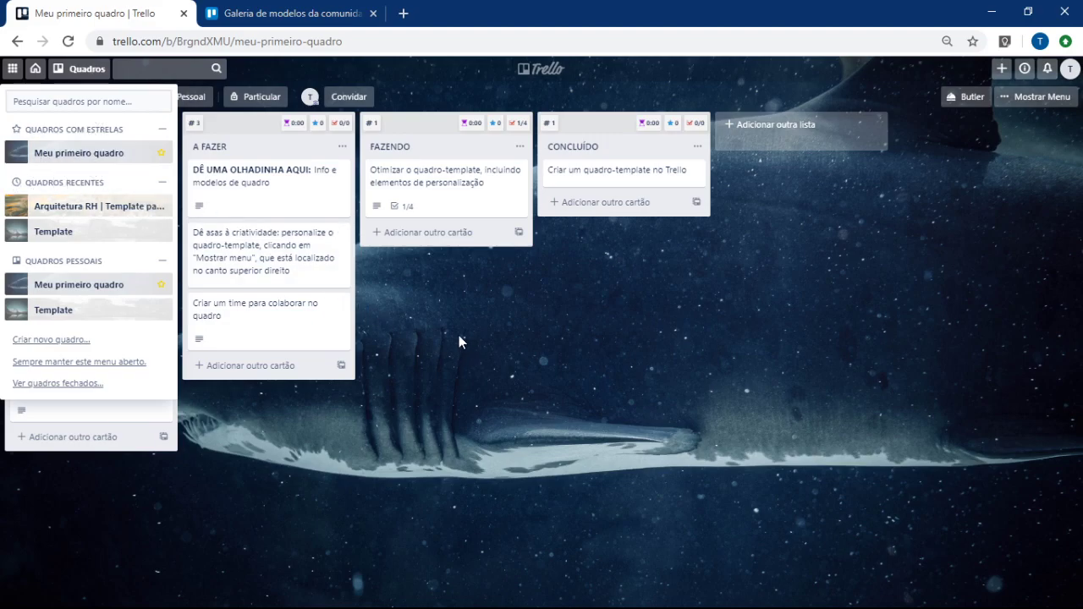
click(580, 314)
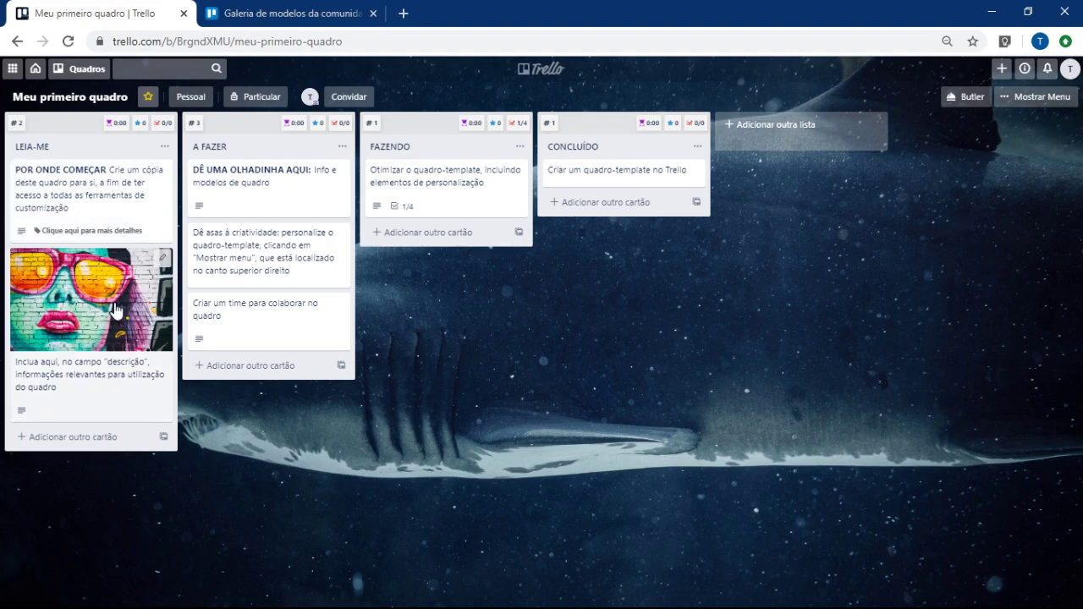
Step: Review the board-copying instructions in the description of the "POR ONDE COMEÇAR" card in the LEIA-ME list, and close the card
click(113, 189)
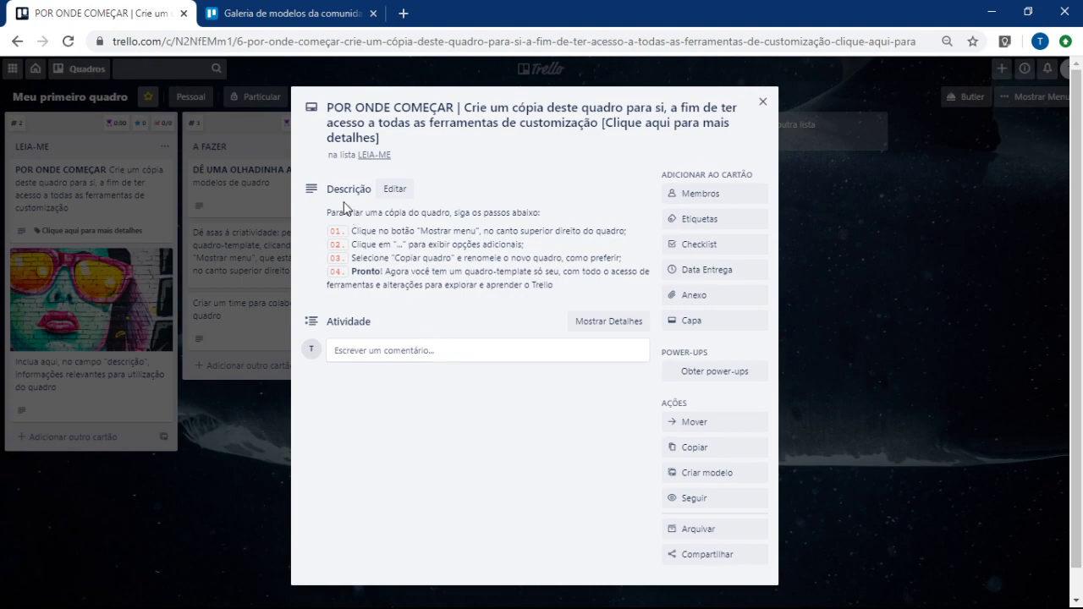
click(456, 257)
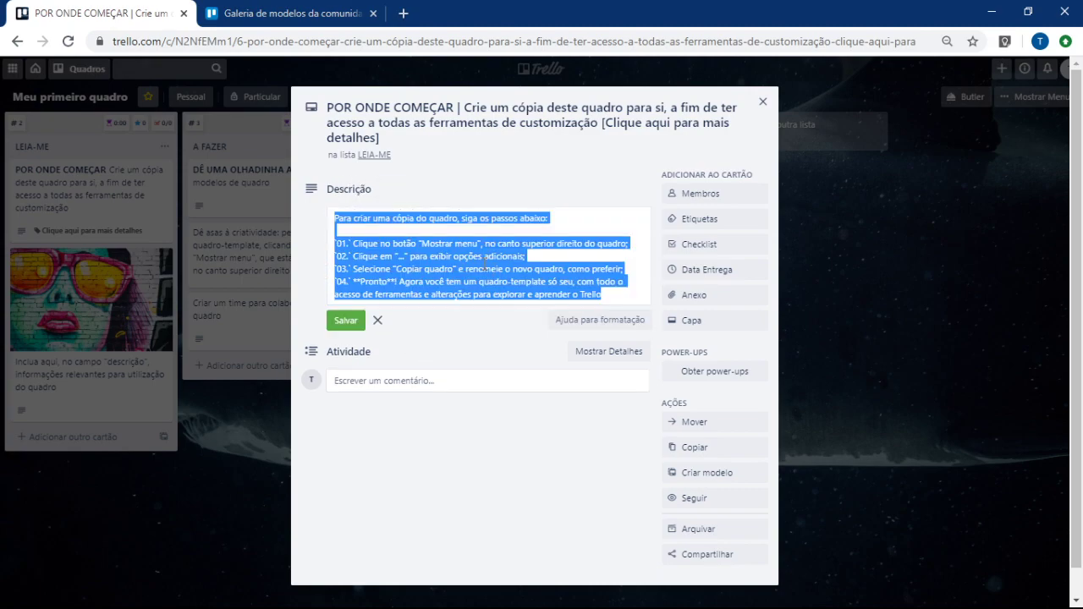
click(527, 457)
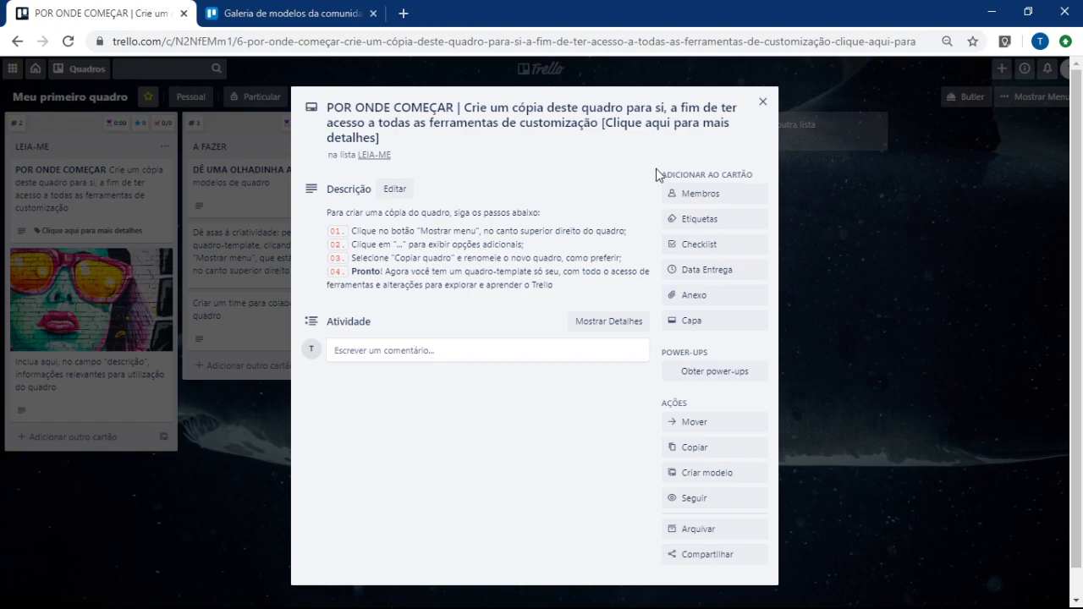
click(763, 103)
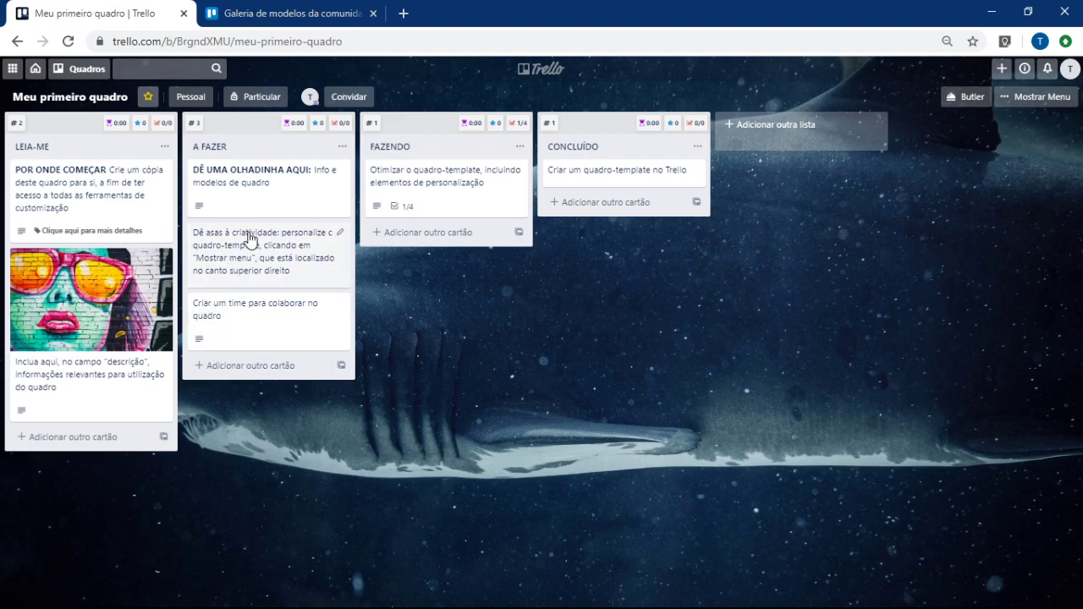
click(112, 175)
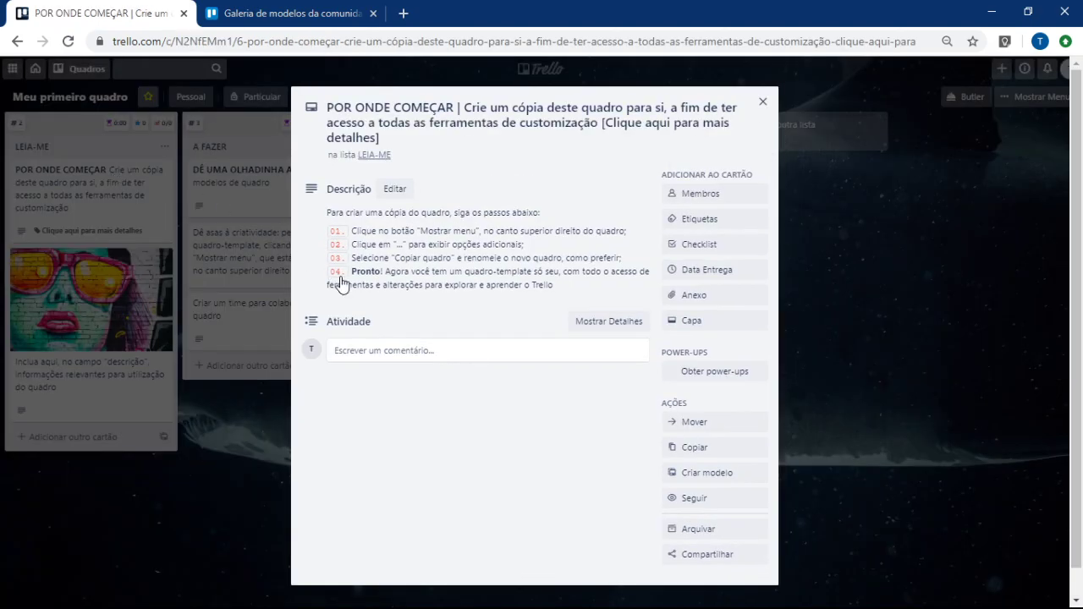
click(762, 101)
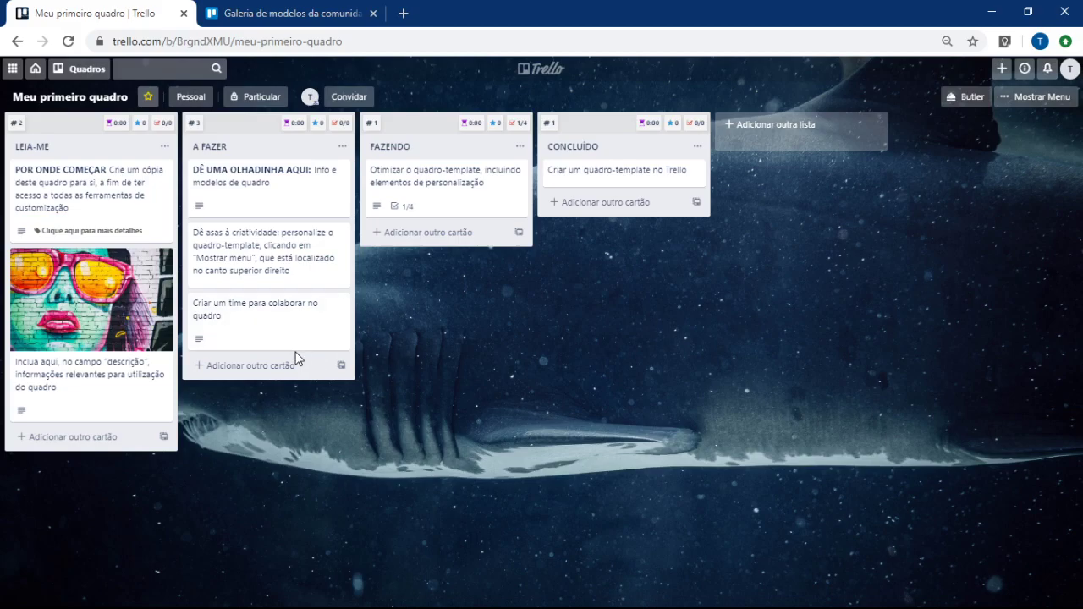
Step: View the details of the sunglasses-cover card in LEIA-ME and the "Dê asas à criatividade" card in A FAZER
click(95, 383)
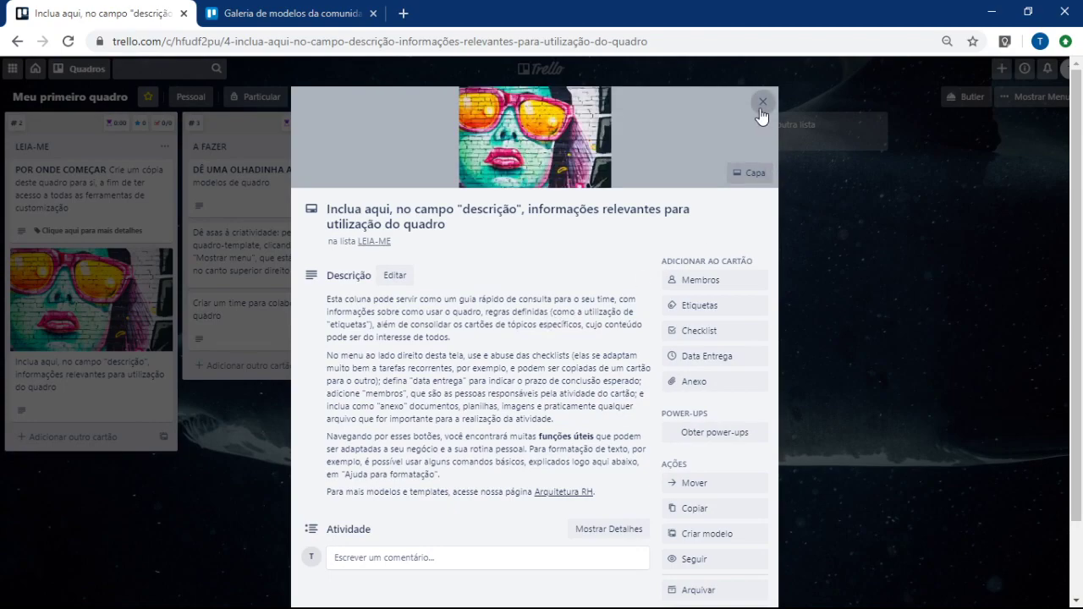
click(763, 101)
click(301, 244)
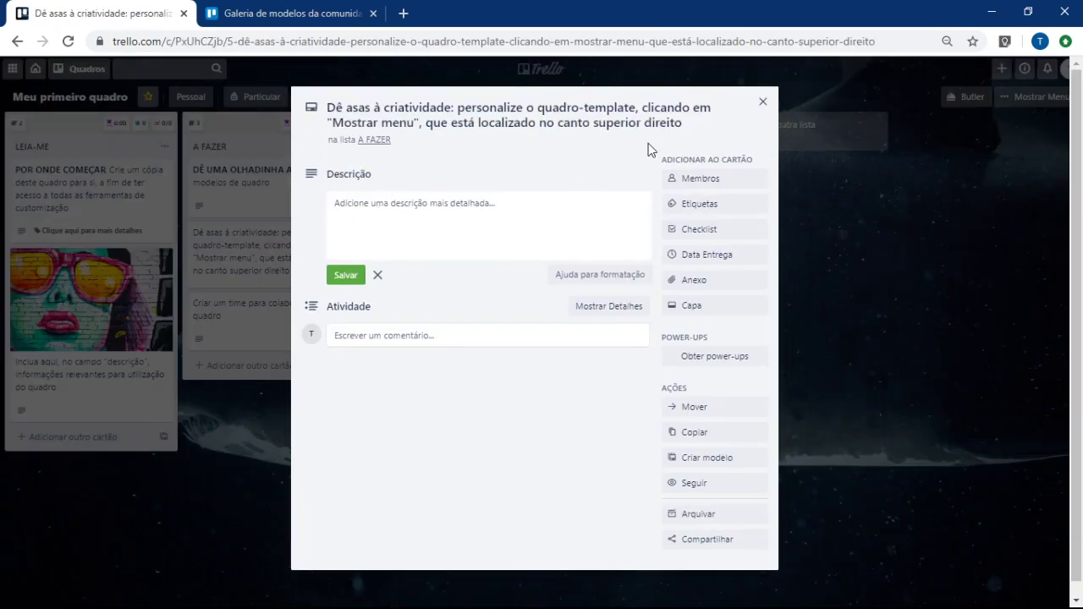
click(764, 98)
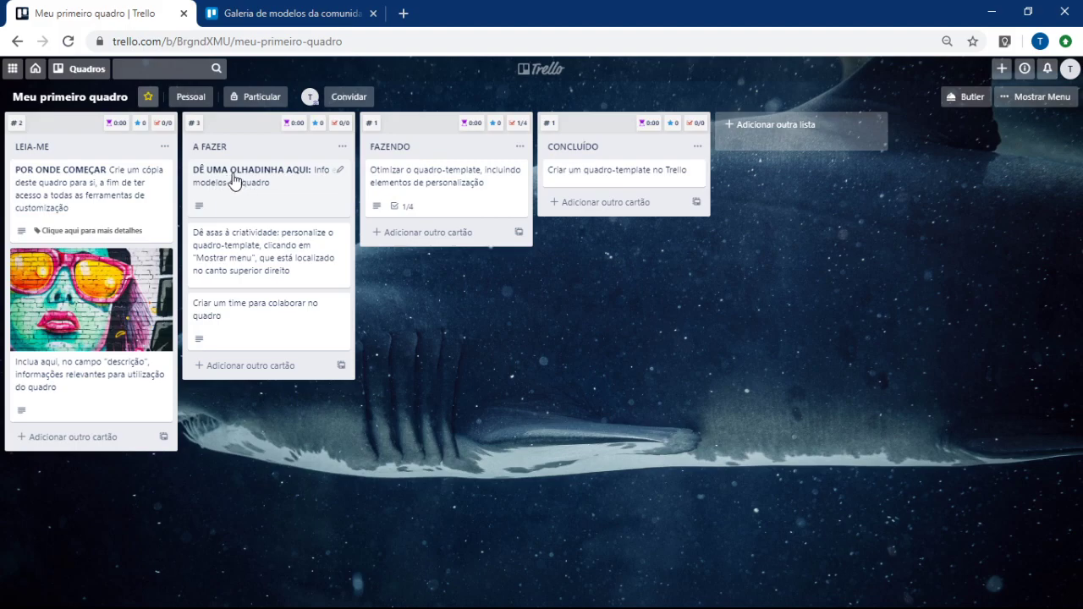
Step: Read the "Galeria de modelos" help article linked in the "DÊ UMA OLHADINHA AQUI" card, close its duplicate tab and return to the card
click(269, 180)
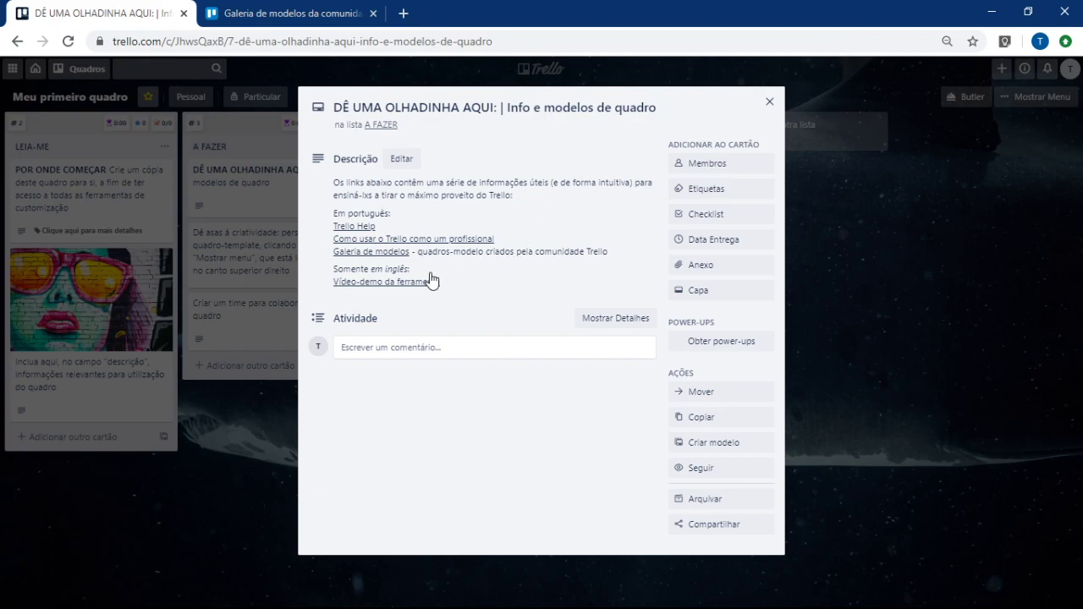
click(385, 252)
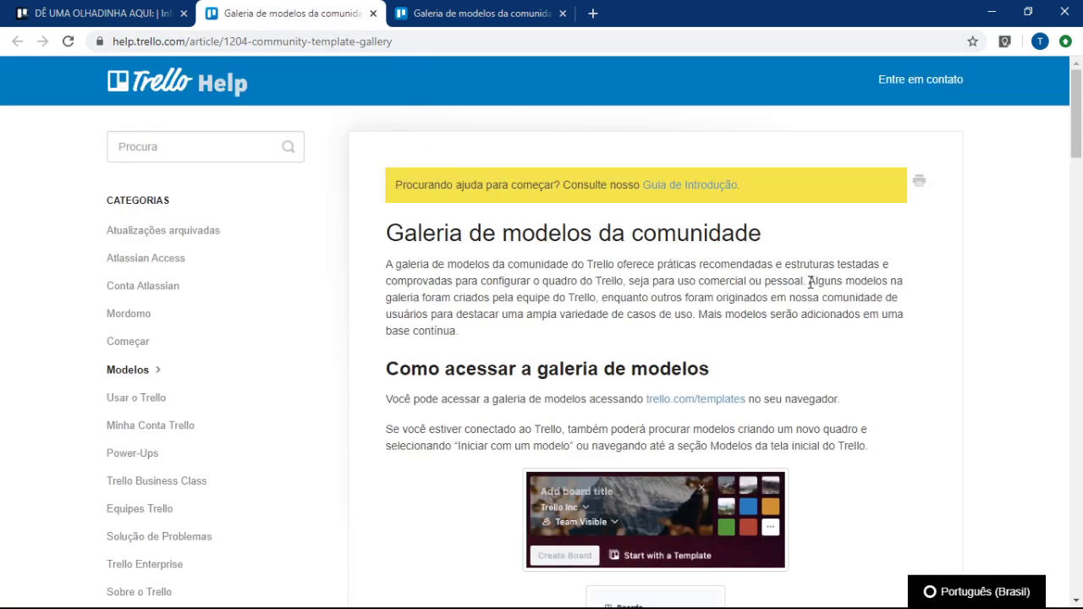
scroll(810, 281, down, 3)
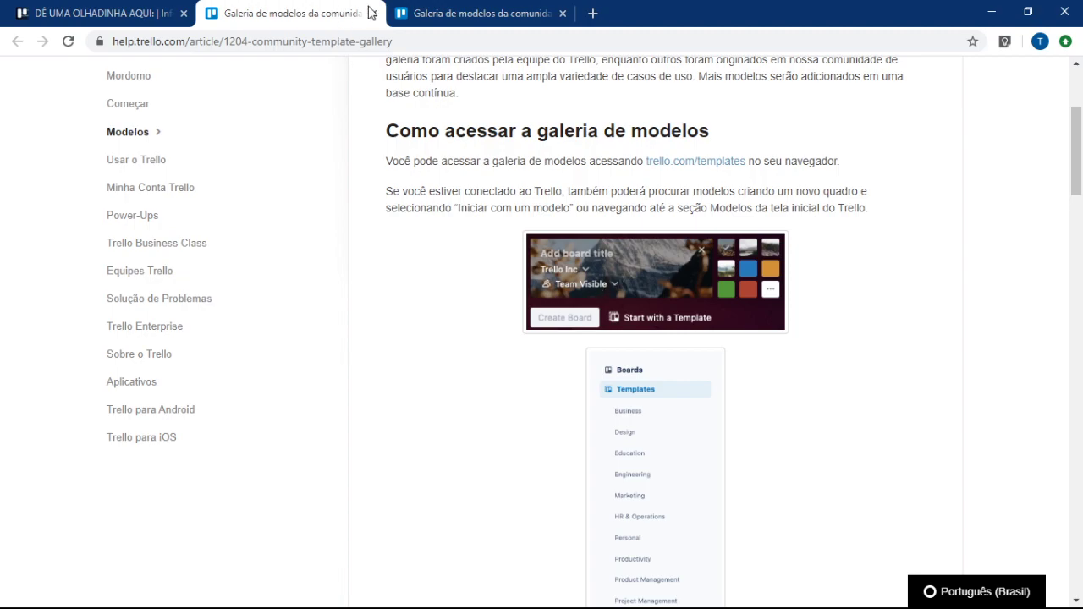
click(463, 13)
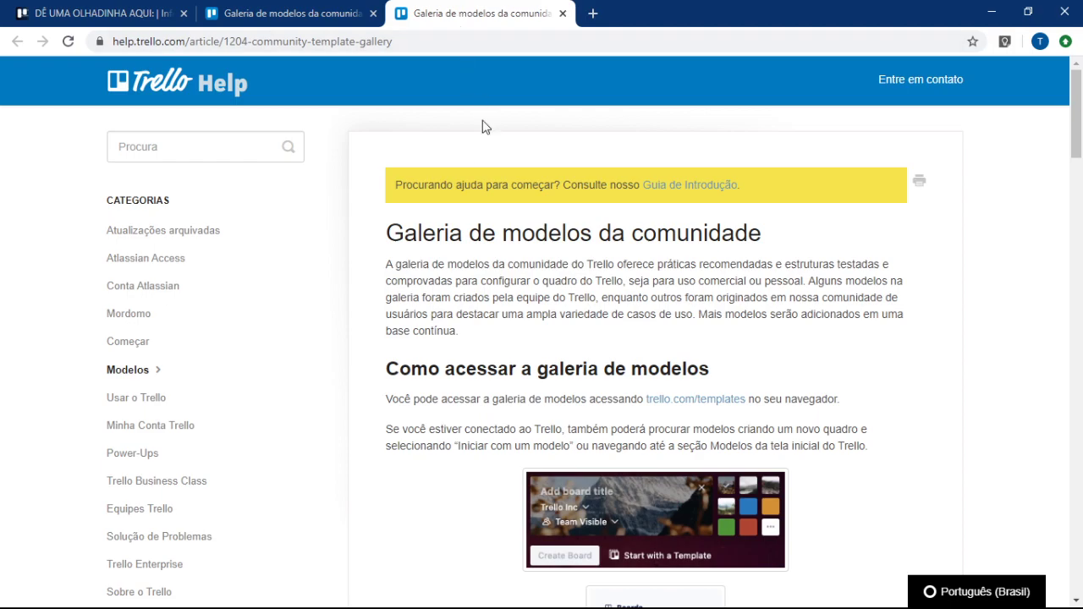
click(563, 13)
click(91, 22)
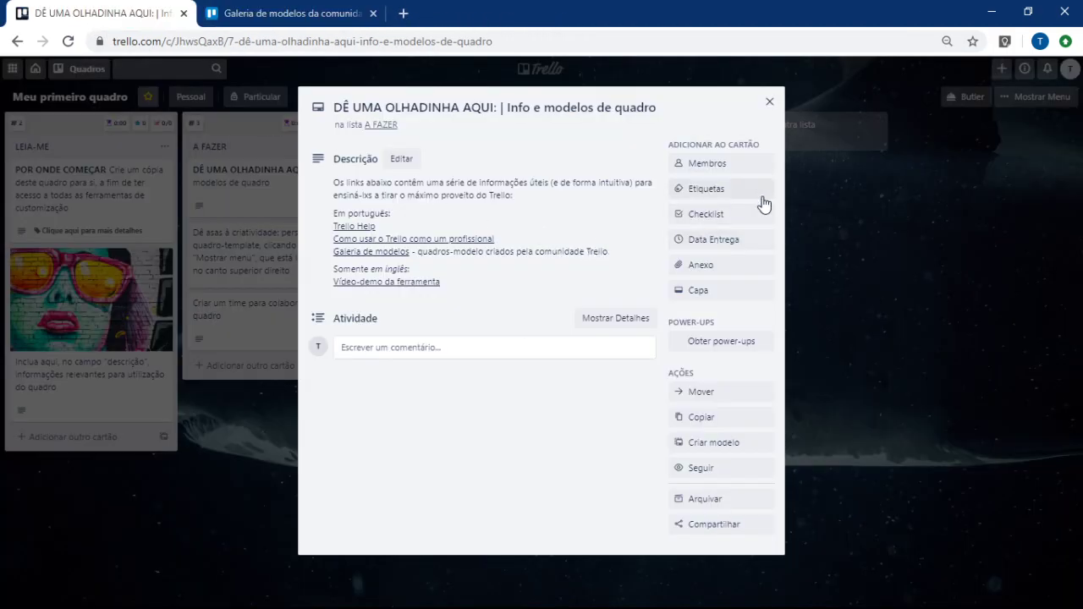